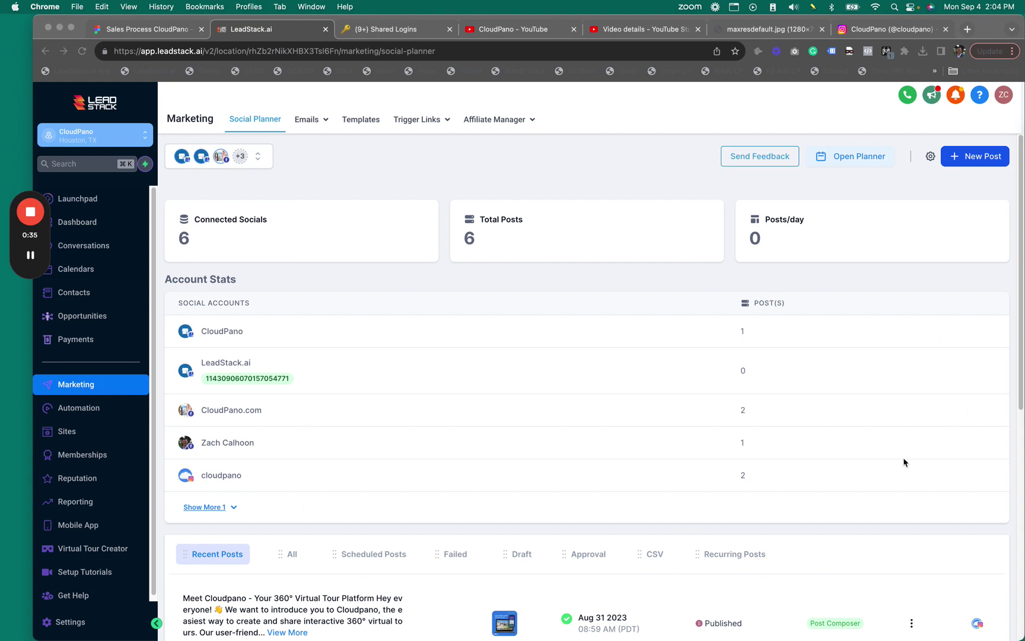
{"action": "scroll", "coordinate": [625, 430], "scroll_direction": "down", "scroll_amount": 10}
{"action": "scroll", "coordinate": [593, 475], "scroll_direction": "up", "scroll_amount": 10}
{"action": "left_click", "coordinate": [243, 164]}
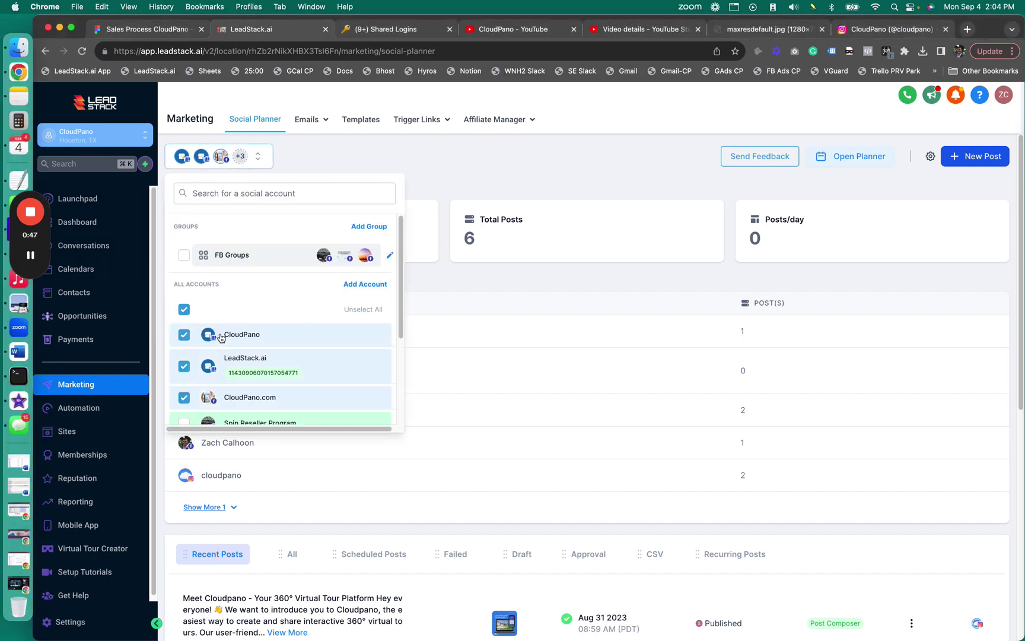
{"action": "scroll", "coordinate": [234, 322], "scroll_direction": "down", "scroll_amount": 3}
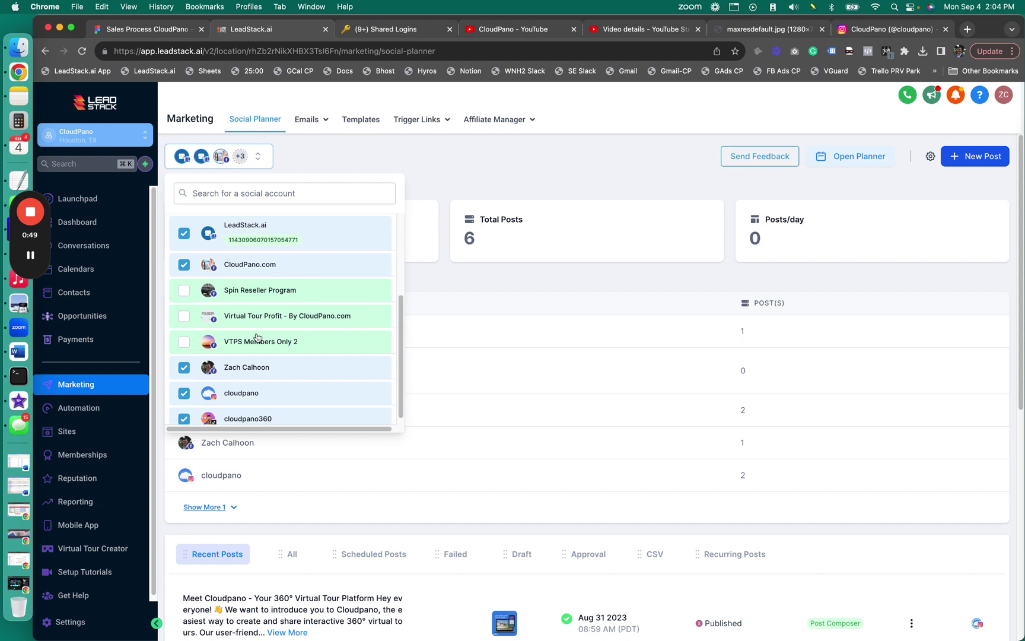
{"action": "scroll", "coordinate": [301, 362], "scroll_direction": "down", "scroll_amount": 1}
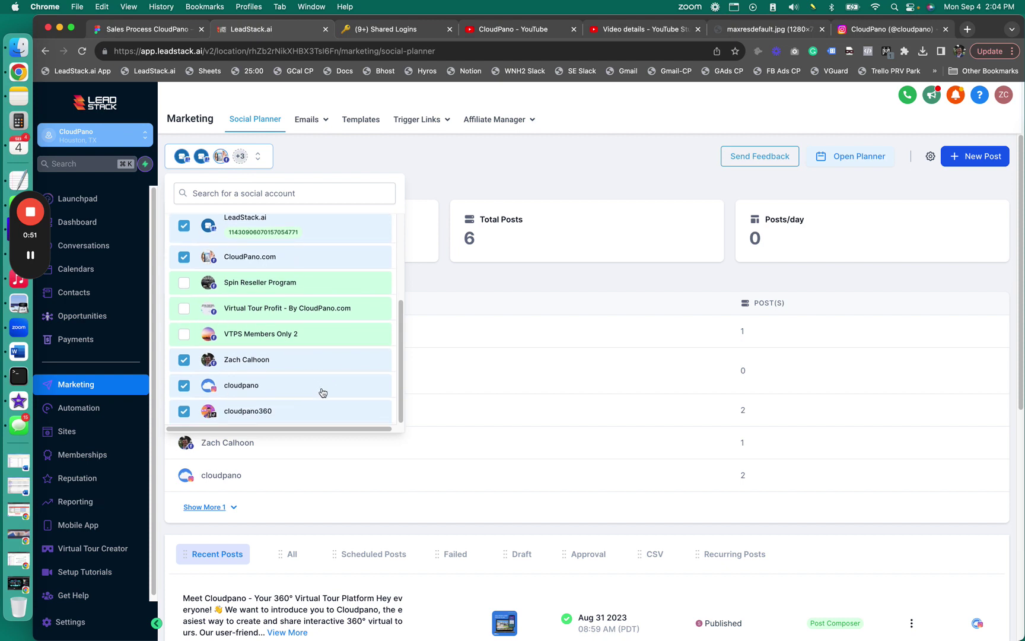
{"action": "scroll", "coordinate": [358, 414], "scroll_direction": "up", "scroll_amount": 2}
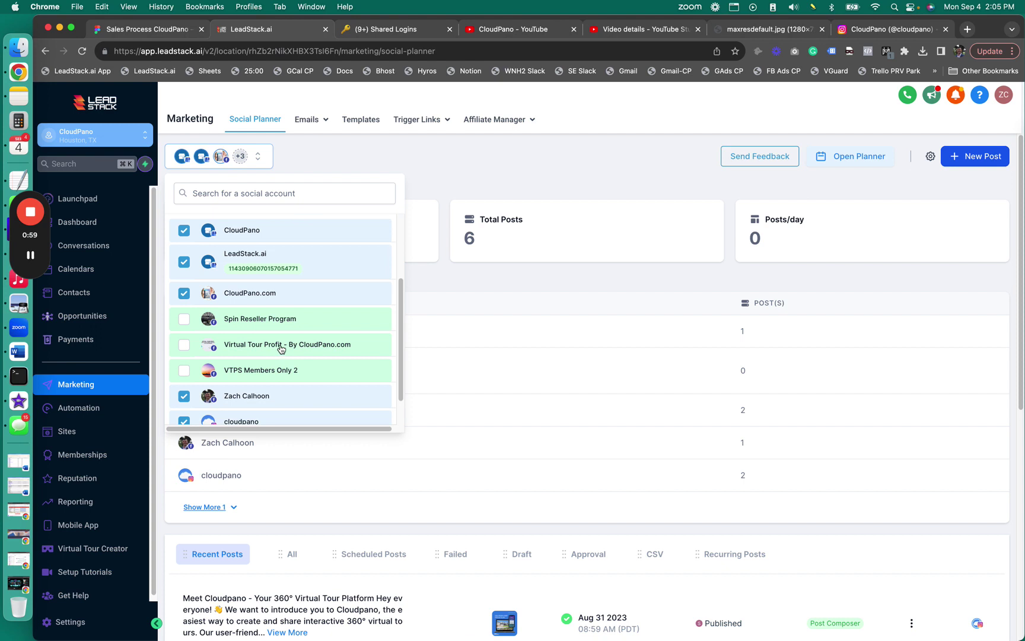
{"action": "scroll", "coordinate": [281, 344], "scroll_direction": "up", "scroll_amount": 3}
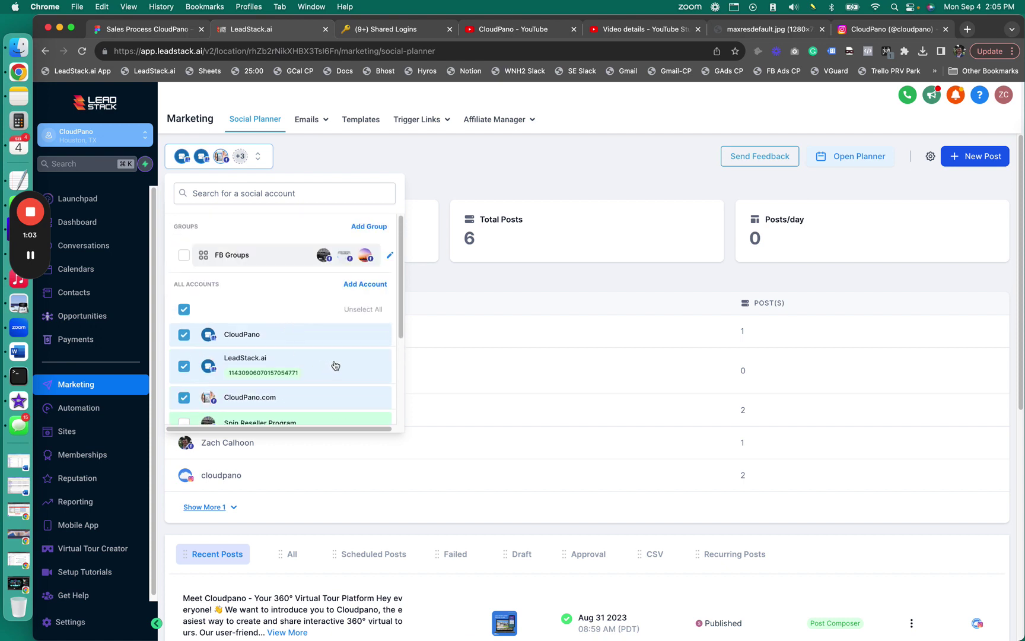
{"action": "scroll", "coordinate": [321, 383], "scroll_direction": "down", "scroll_amount": 3}
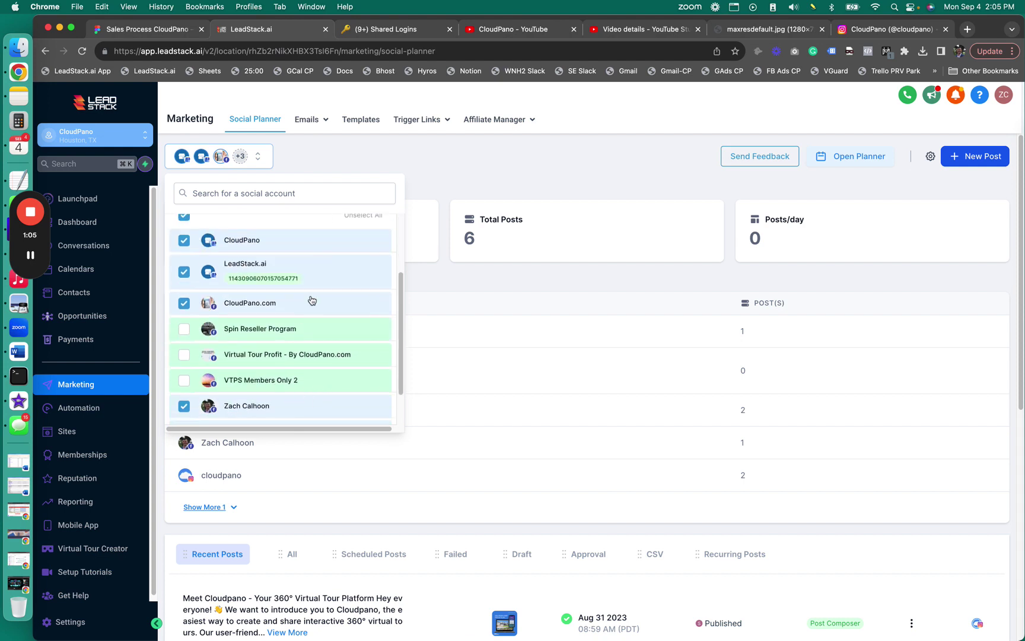
{"action": "scroll", "coordinate": [327, 291], "scroll_direction": "up", "scroll_amount": 3}
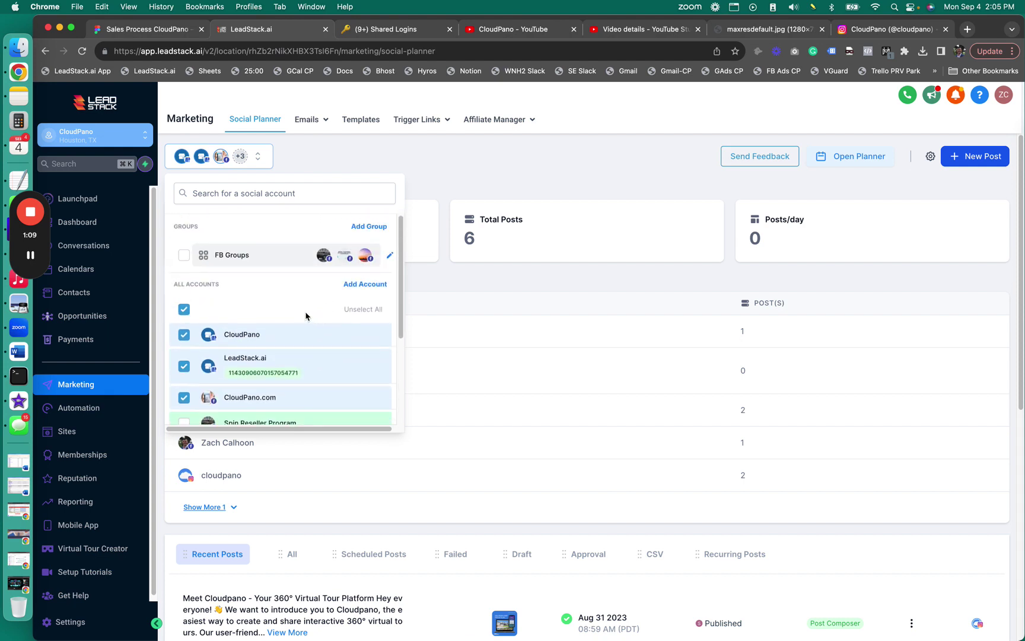
{"action": "left_click", "coordinate": [350, 163]}
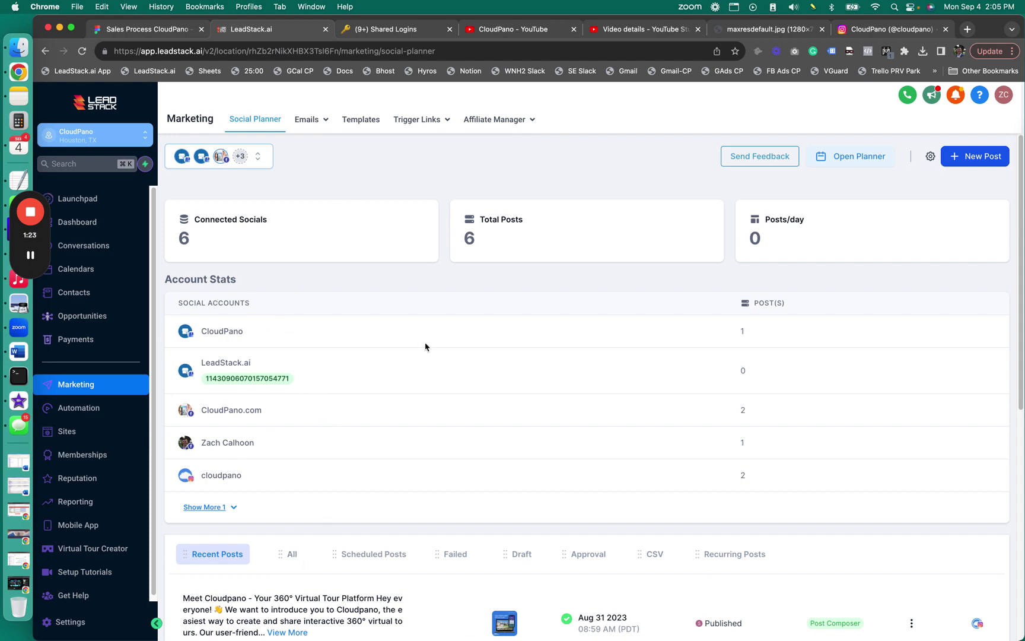
Review the planner's posts by category: recent, all, scheduled, approval, CSV and recurring.
{"action": "scroll", "coordinate": [622, 431], "scroll_direction": "down", "scroll_amount": 6}
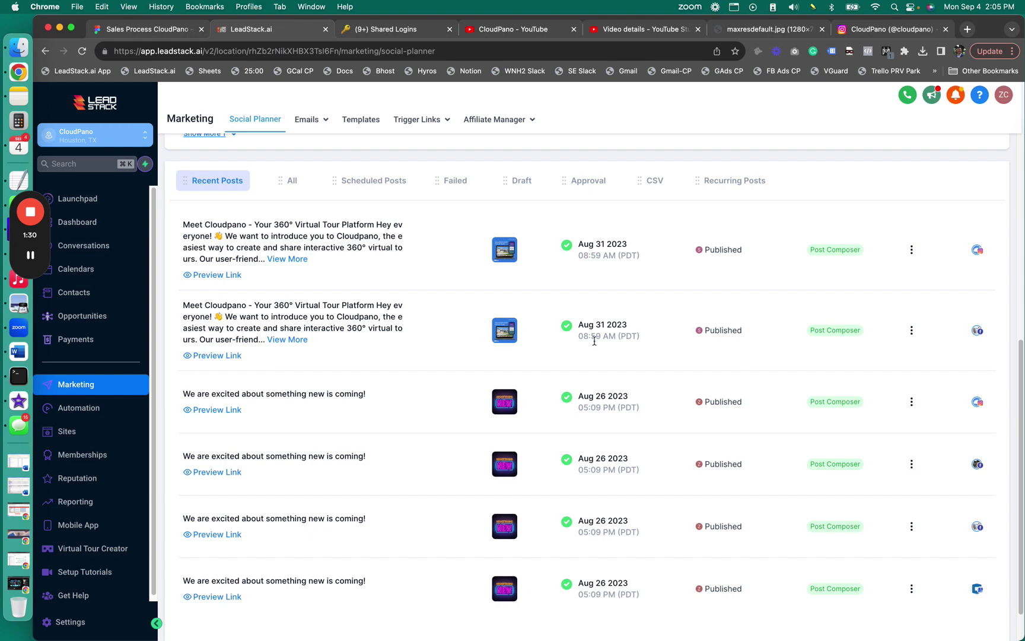
{"action": "left_click", "coordinate": [300, 186]}
{"action": "scroll", "coordinate": [299, 186], "scroll_direction": "down", "scroll_amount": 6}
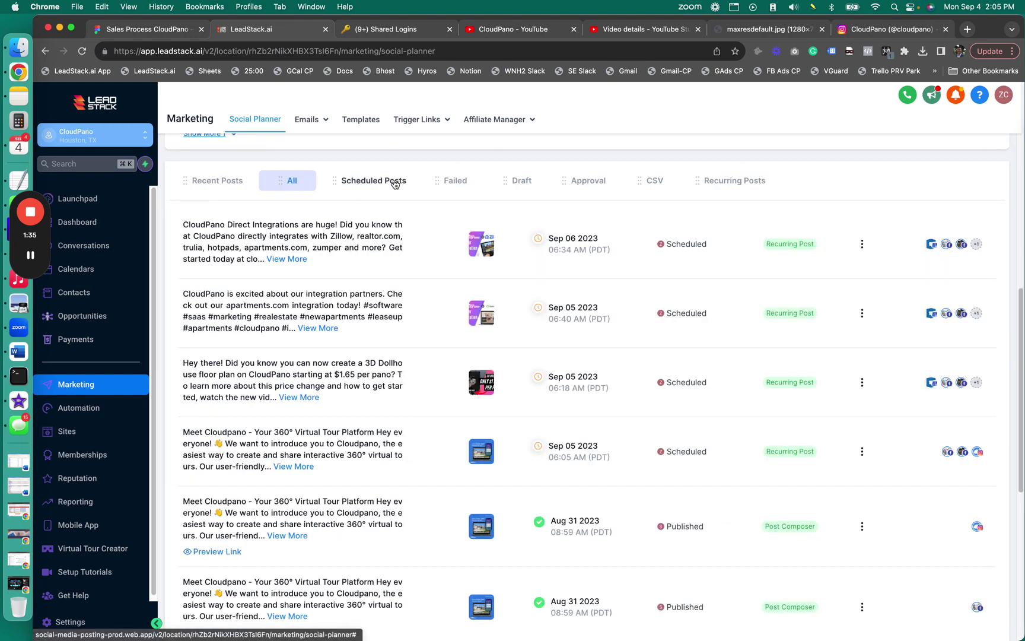
{"action": "left_click", "coordinate": [393, 179]}
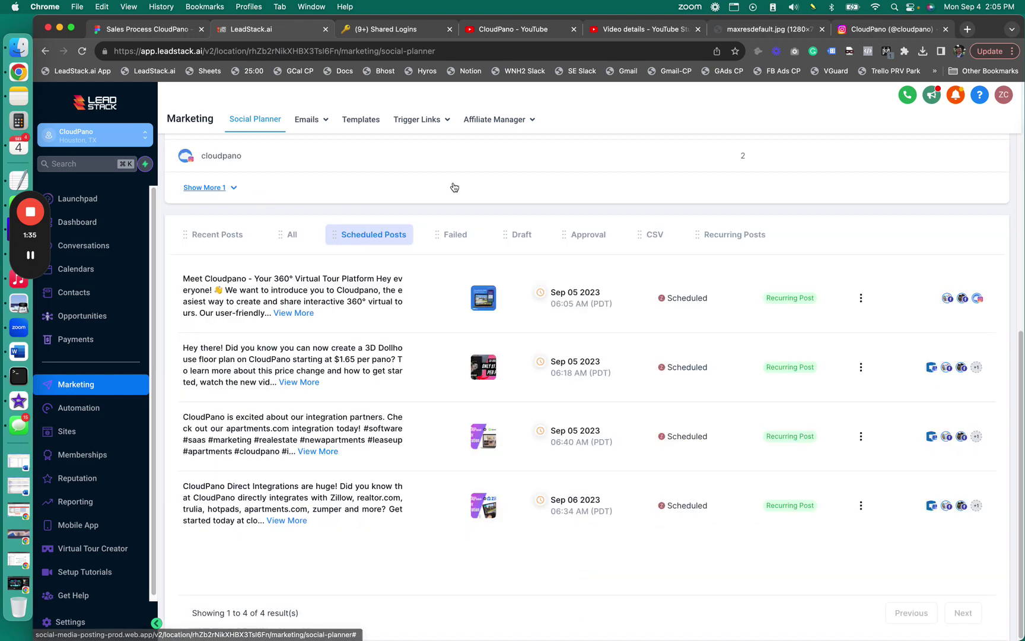
{"action": "left_click", "coordinate": [598, 236]}
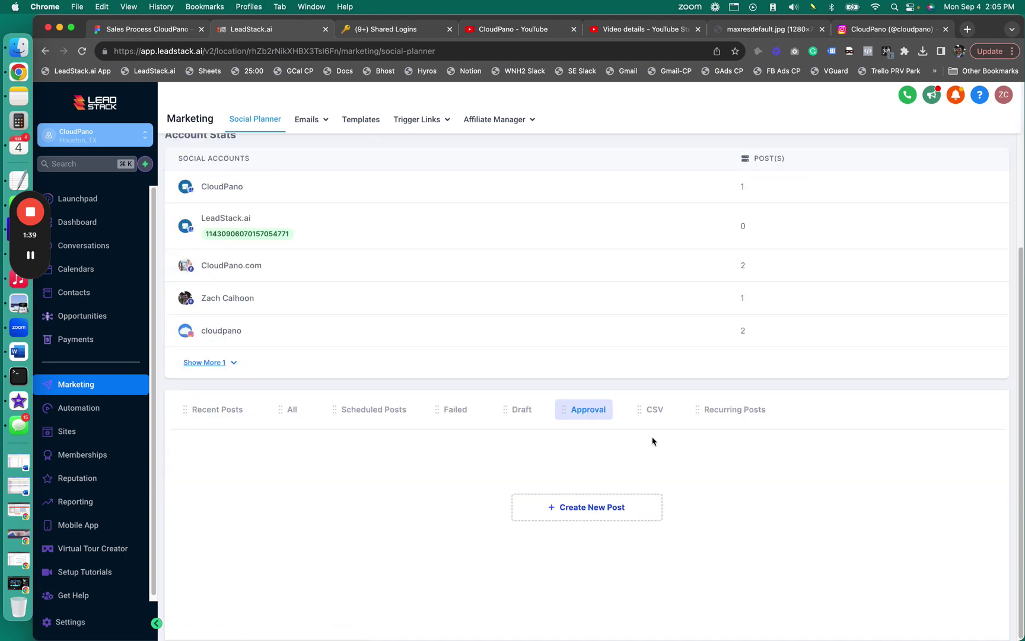
{"action": "left_click", "coordinate": [653, 412]}
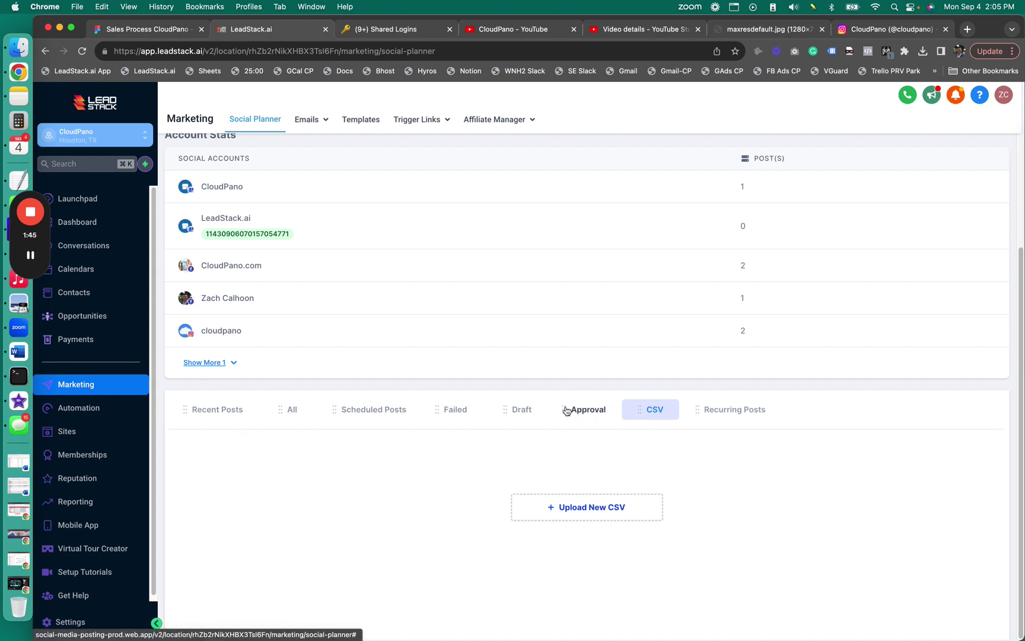
{"action": "left_click", "coordinate": [735, 415]}
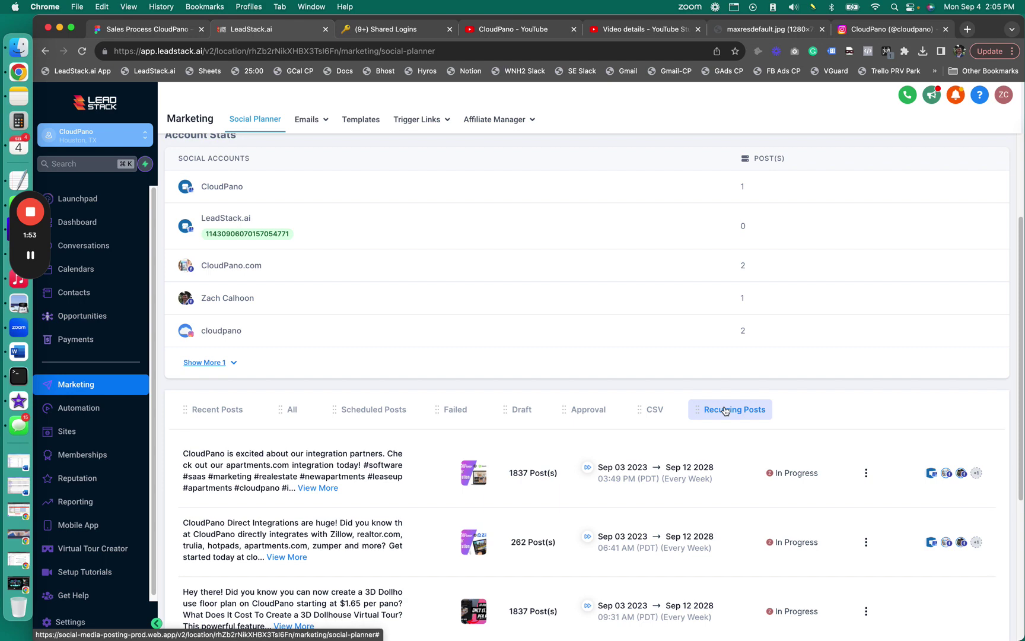
{"action": "scroll", "coordinate": [736, 432], "scroll_direction": "down", "scroll_amount": 3}
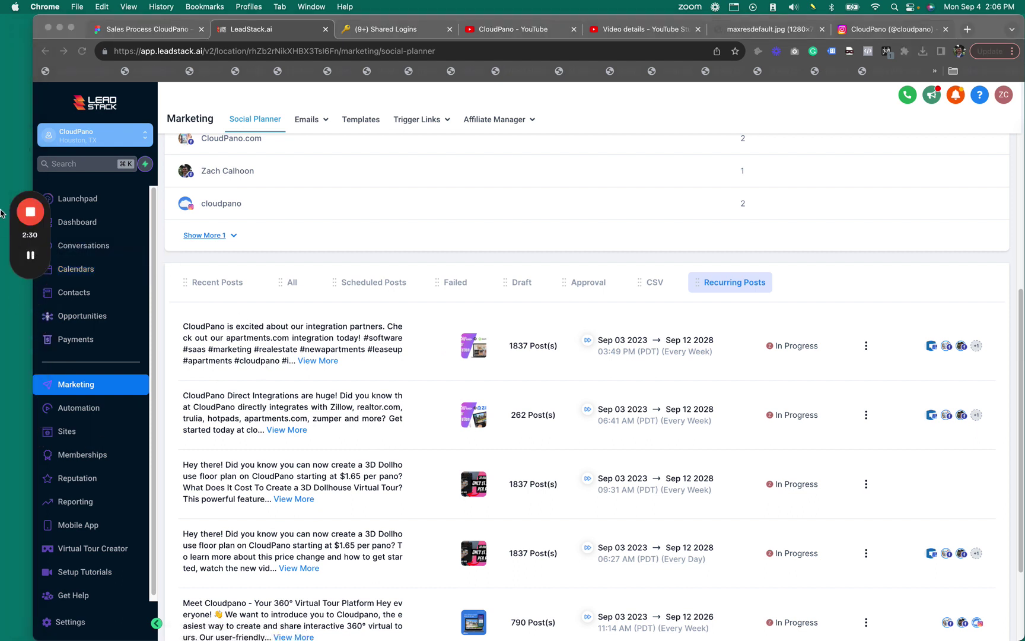
{"action": "mouse_move", "coordinate": [31, 286]}
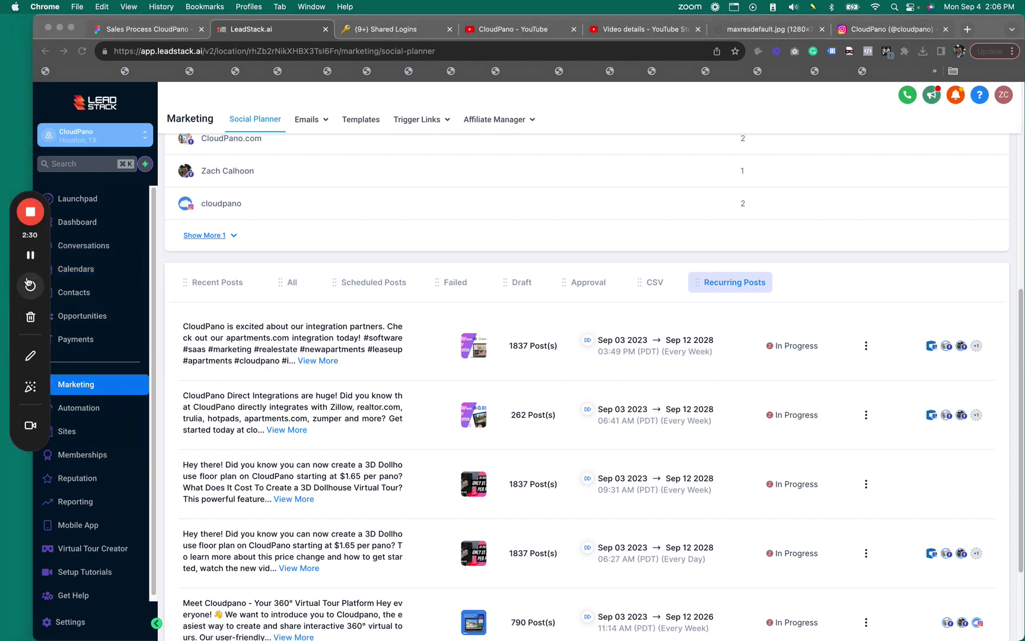
{"action": "left_click", "coordinate": [31, 388]}
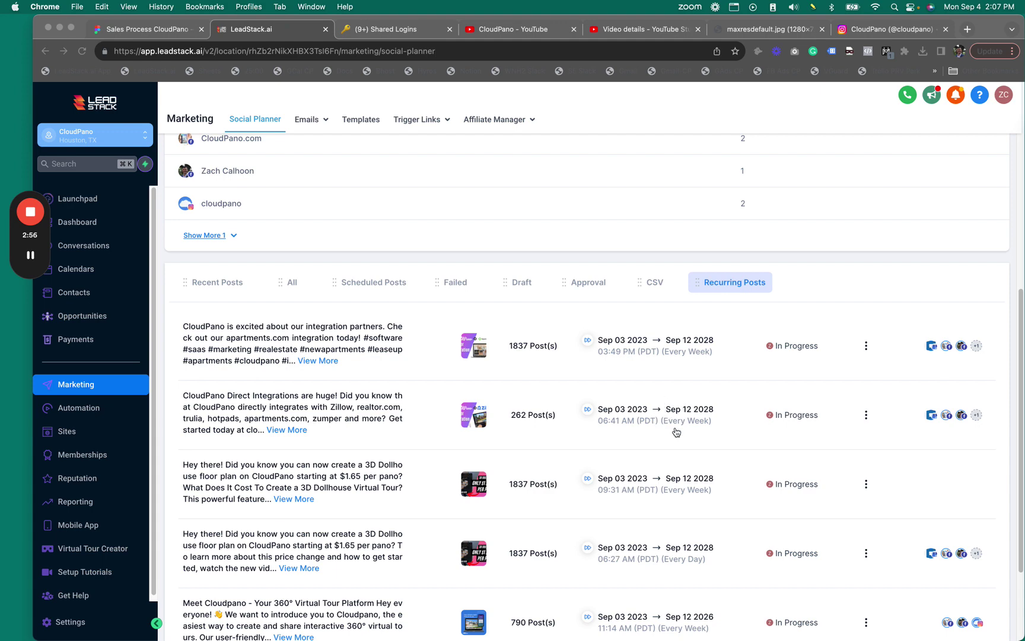
Start a new blank social post from the Social Planner.
{"action": "scroll", "coordinate": [677, 432], "scroll_direction": "up", "scroll_amount": 5}
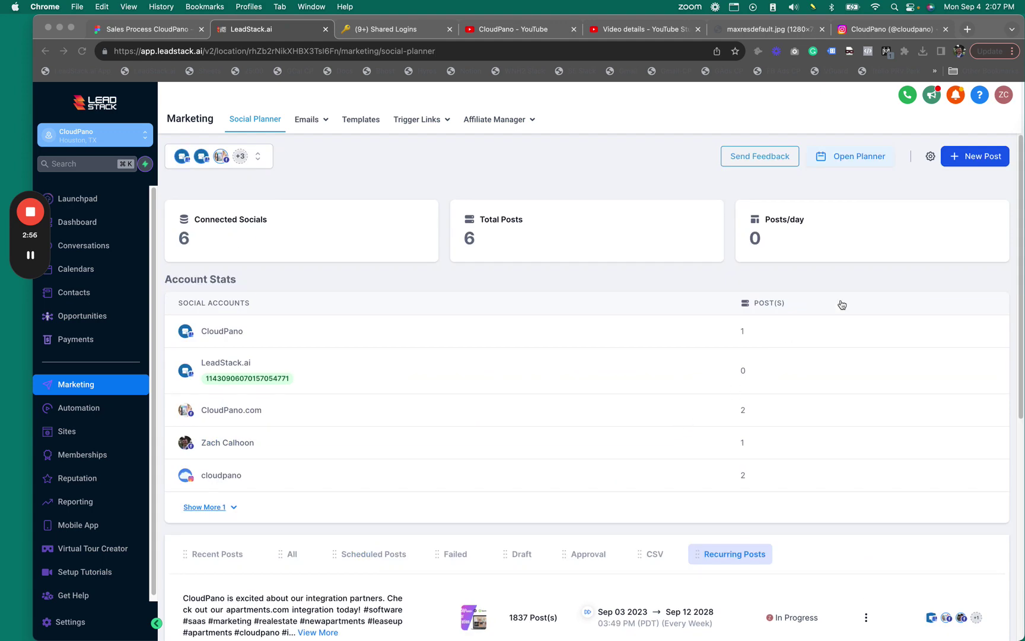
{"action": "left_click", "coordinate": [971, 159]}
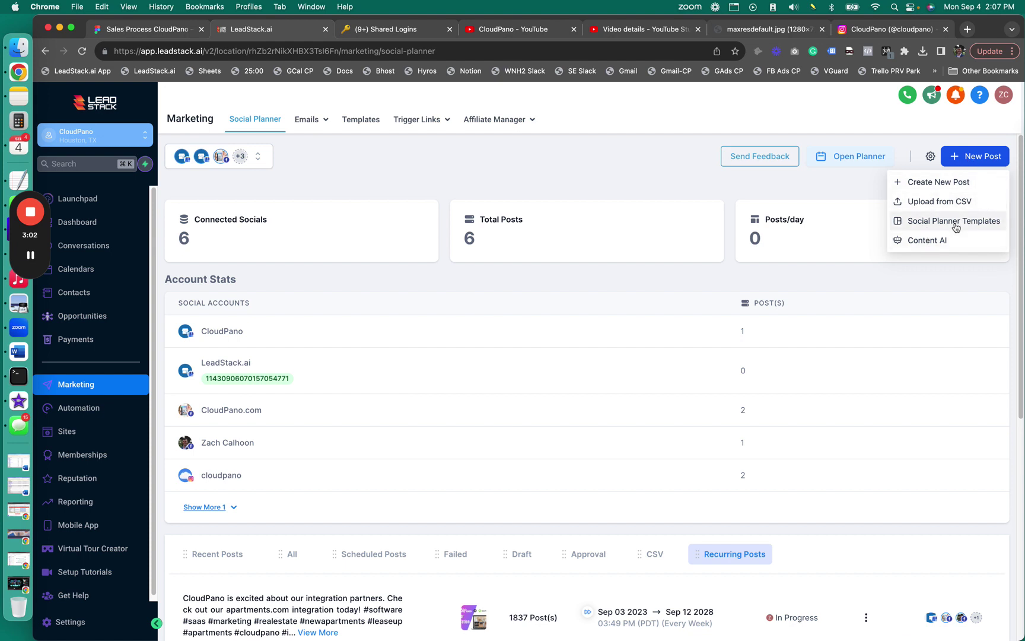
{"action": "left_click", "coordinate": [924, 183]}
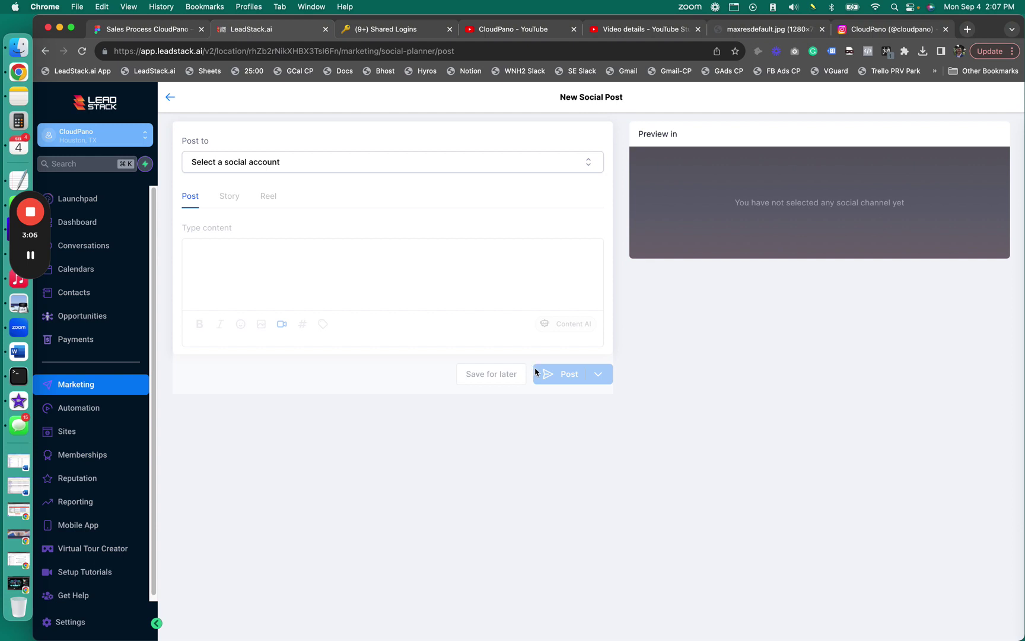
Set the post's destinations to CloudPano, LeadStack.ai, CloudPano.com, the personal Facebook profile, cloudpano and cloudpano360.
{"action": "left_click", "coordinate": [517, 166]}
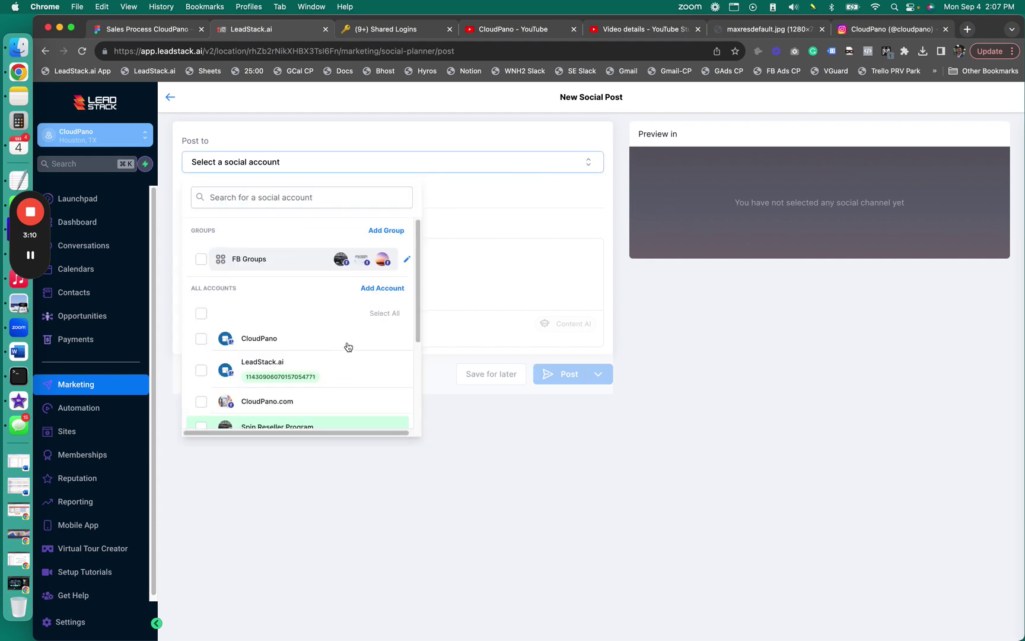
{"action": "left_click", "coordinate": [201, 338]}
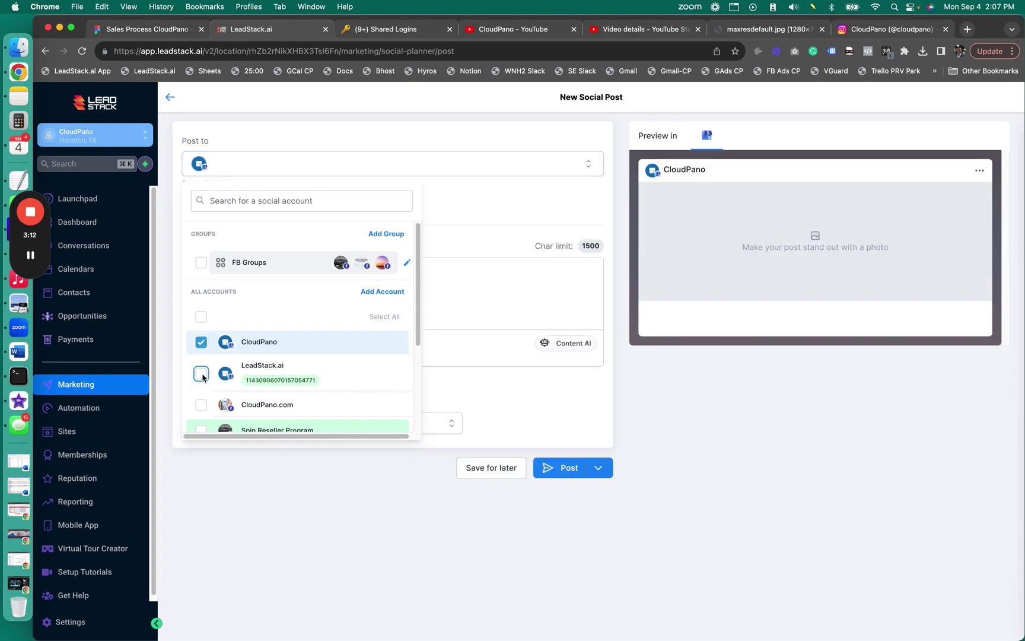
{"action": "left_click", "coordinate": [201, 370]}
{"action": "scroll", "coordinate": [348, 365], "scroll_direction": "down", "scroll_amount": 3}
{"action": "left_click", "coordinate": [201, 274]}
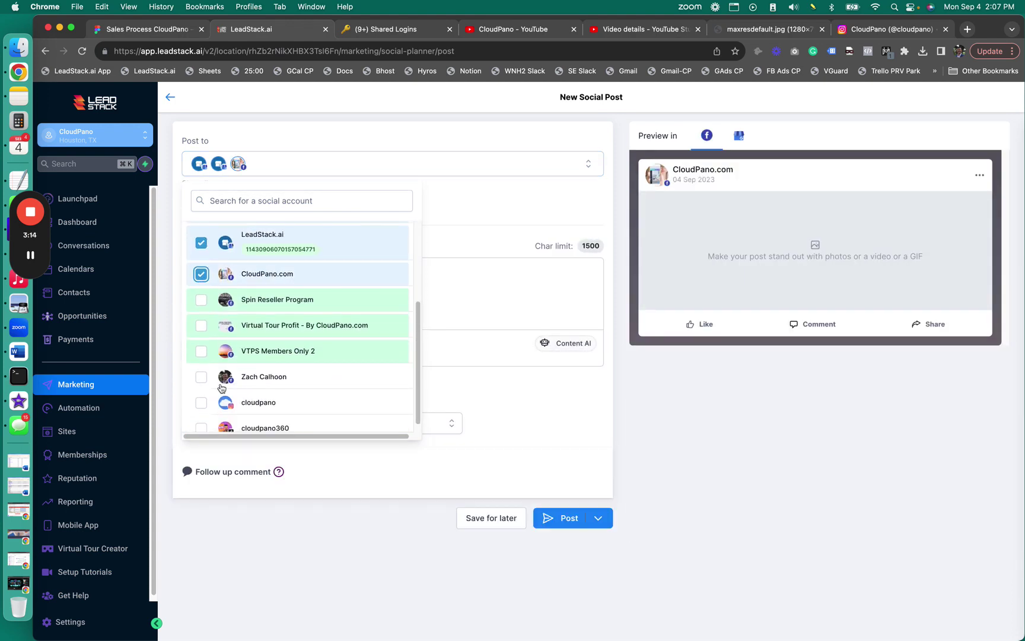
{"action": "left_click", "coordinate": [201, 403]}
{"action": "left_click", "coordinate": [201, 377]}
{"action": "scroll", "coordinate": [201, 385], "scroll_direction": "down", "scroll_amount": 1}
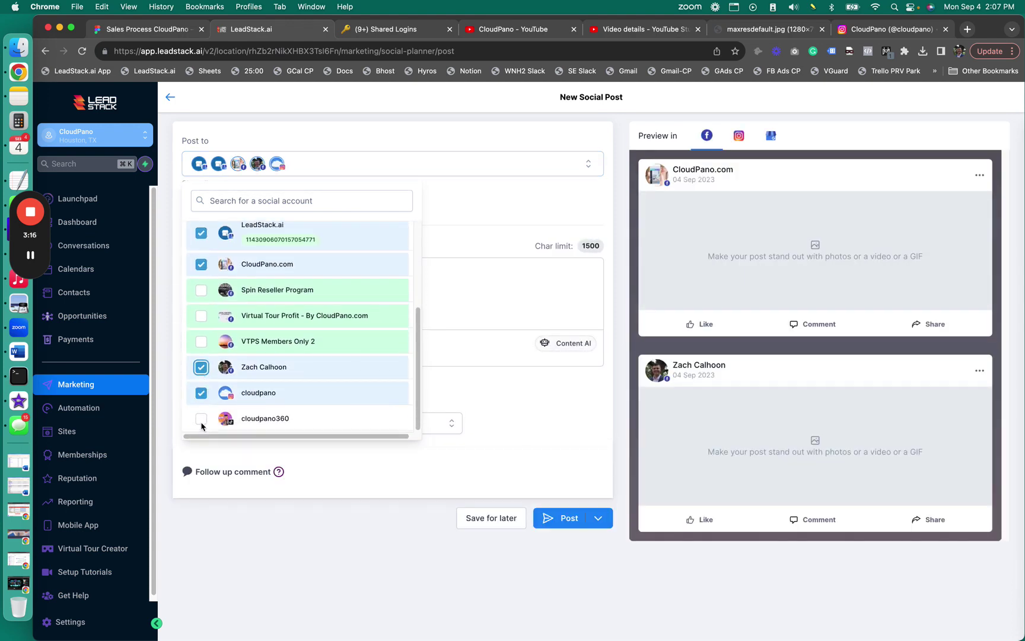
{"action": "left_click", "coordinate": [201, 418]}
{"action": "scroll", "coordinate": [291, 326], "scroll_direction": "up", "scroll_amount": 5}
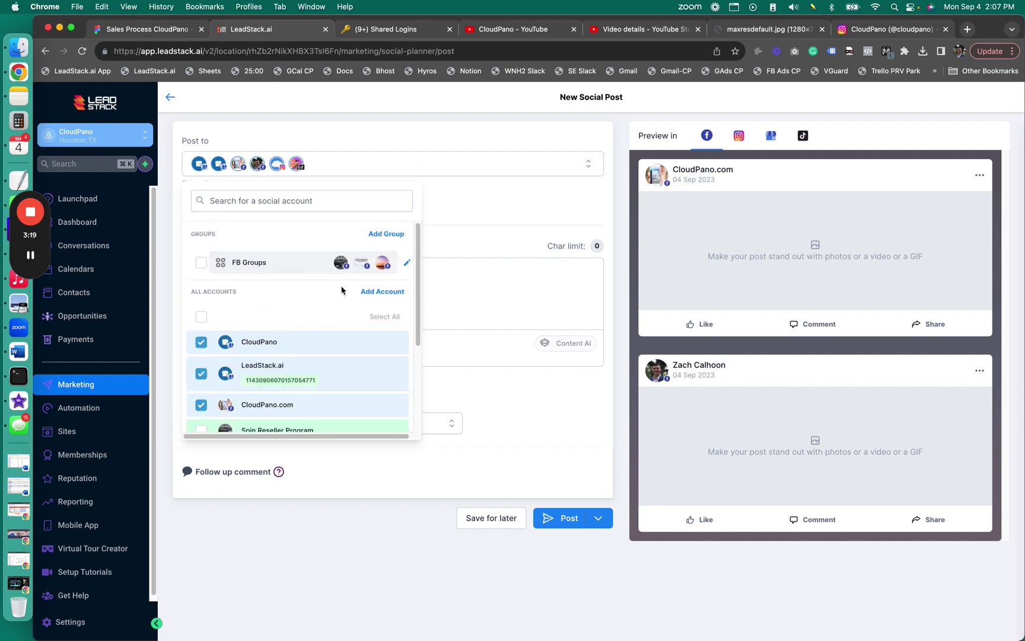
{"action": "left_click", "coordinate": [483, 385]}
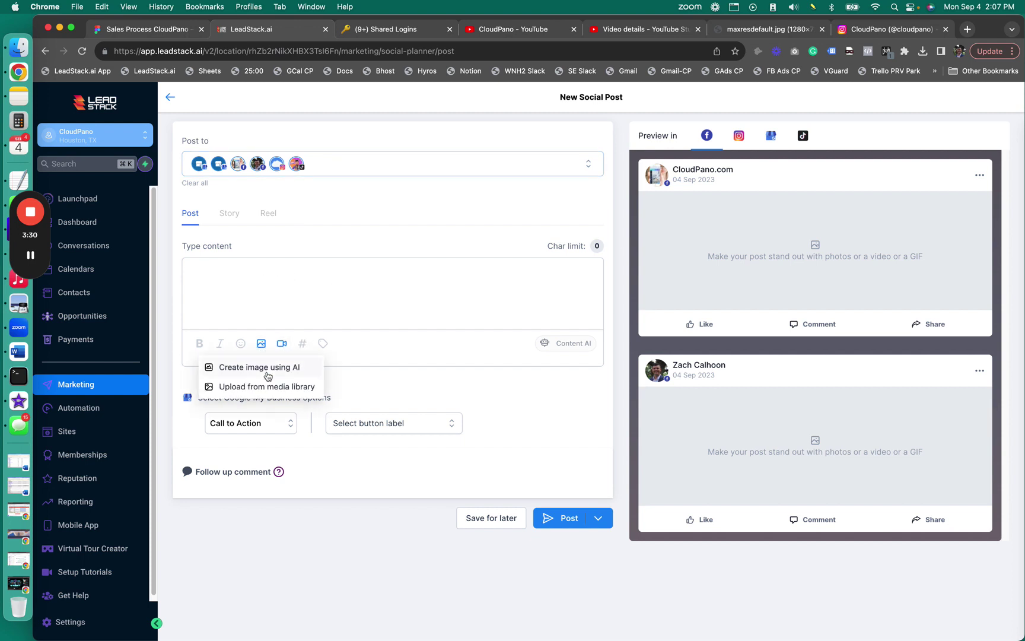
Upload "ext fb post.jpg" to the media library and attach it to the post.
{"action": "left_click", "coordinate": [265, 390]}
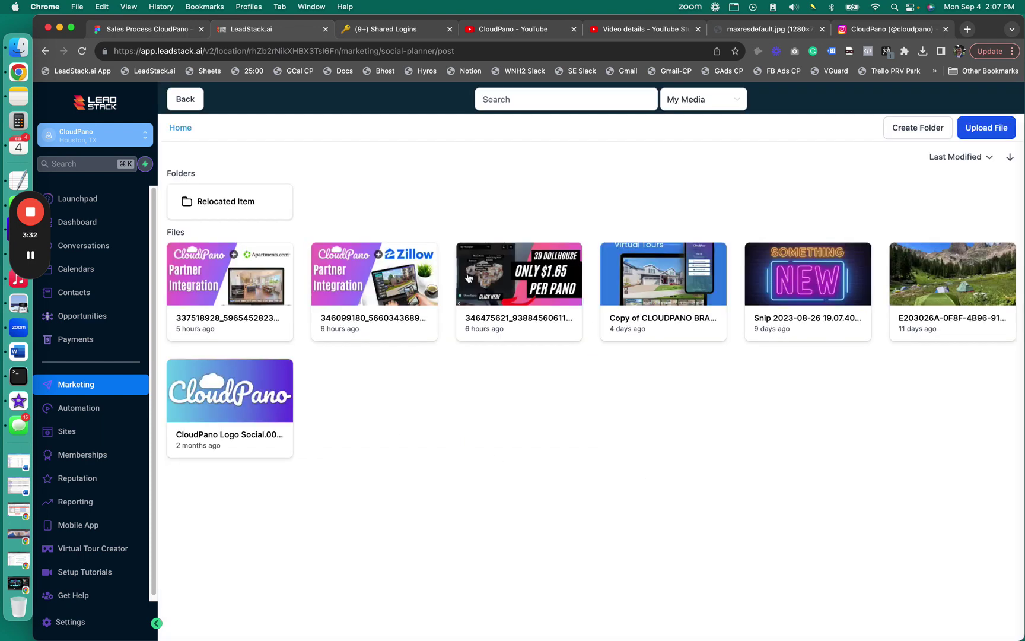
{"action": "left_click", "coordinate": [985, 138]}
{"action": "double_click", "coordinate": [235, 170]}
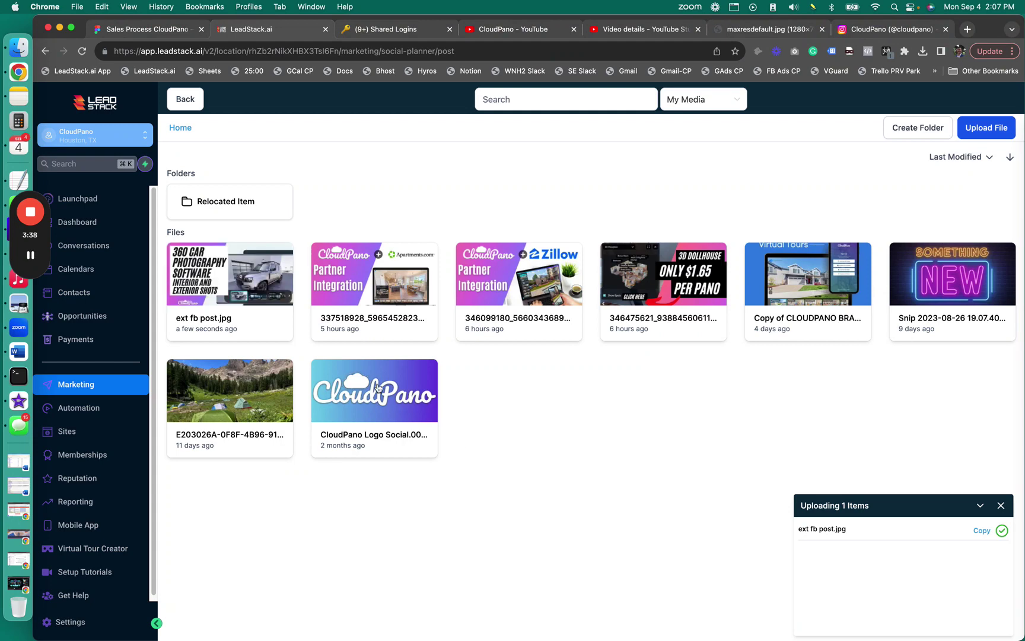
{"action": "left_click", "coordinate": [263, 289]}
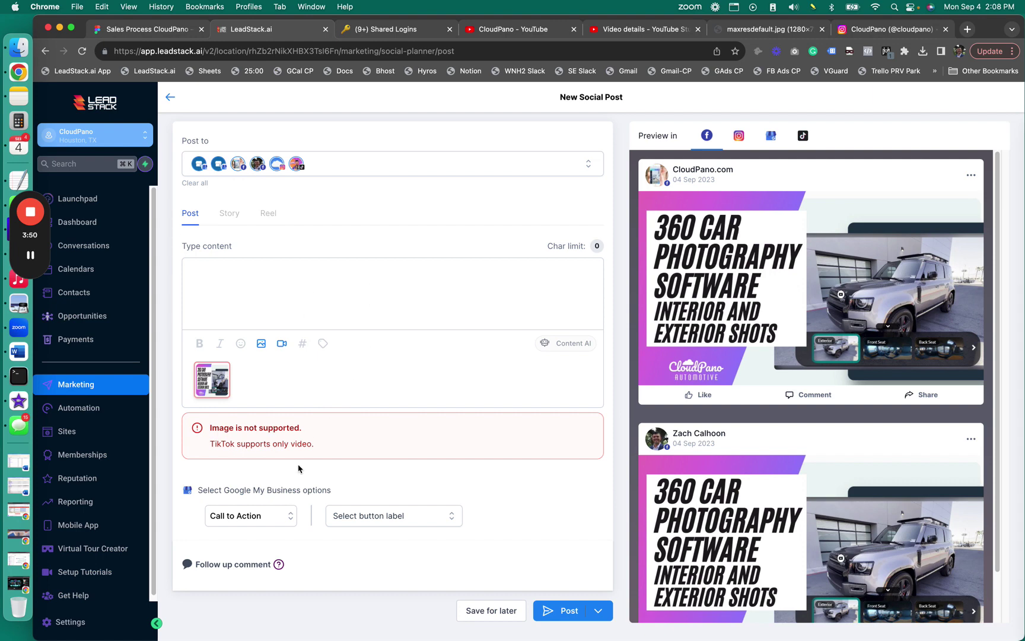
Remove the cloudpano360 TikTok account from the post's destinations.
{"action": "left_click", "coordinate": [366, 164]}
{"action": "scroll", "coordinate": [301, 386], "scroll_direction": "down", "scroll_amount": 4}
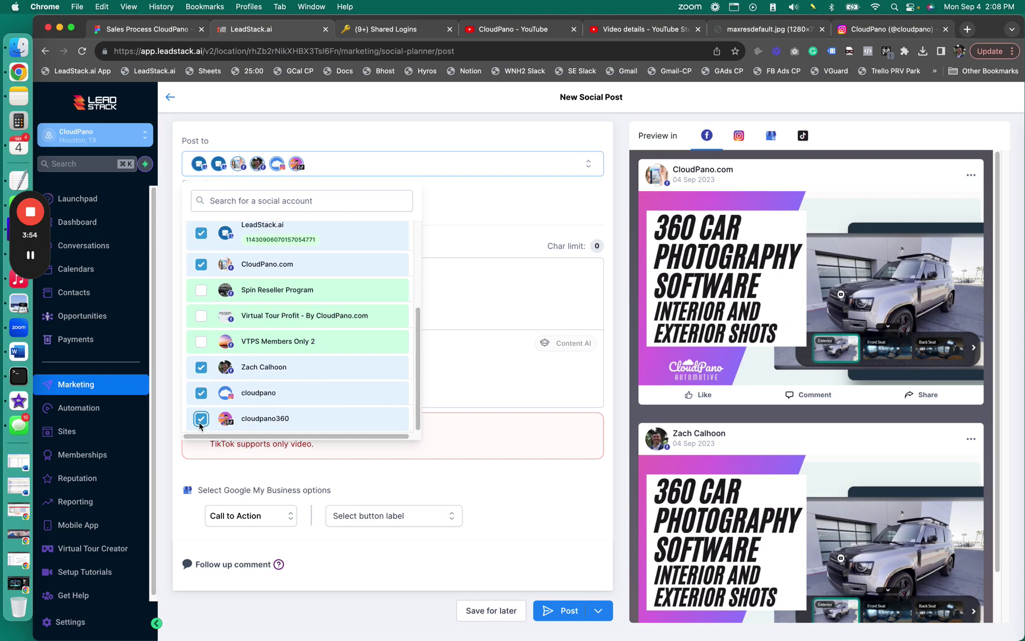
{"action": "left_click", "coordinate": [201, 418]}
Begin the post's caption with "Did you know that you can create 360 exterior spins on CloudPano? This GREAT for the automotive industry!".
{"action": "left_click", "coordinate": [442, 302]}
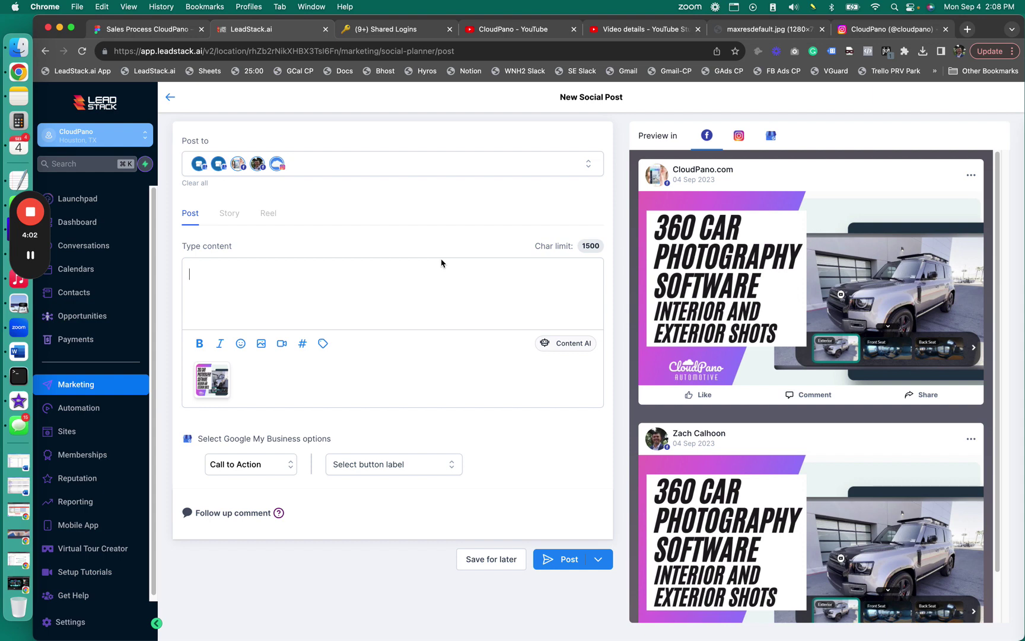
{"action": "type", "text": "Did you know that you can creat"}
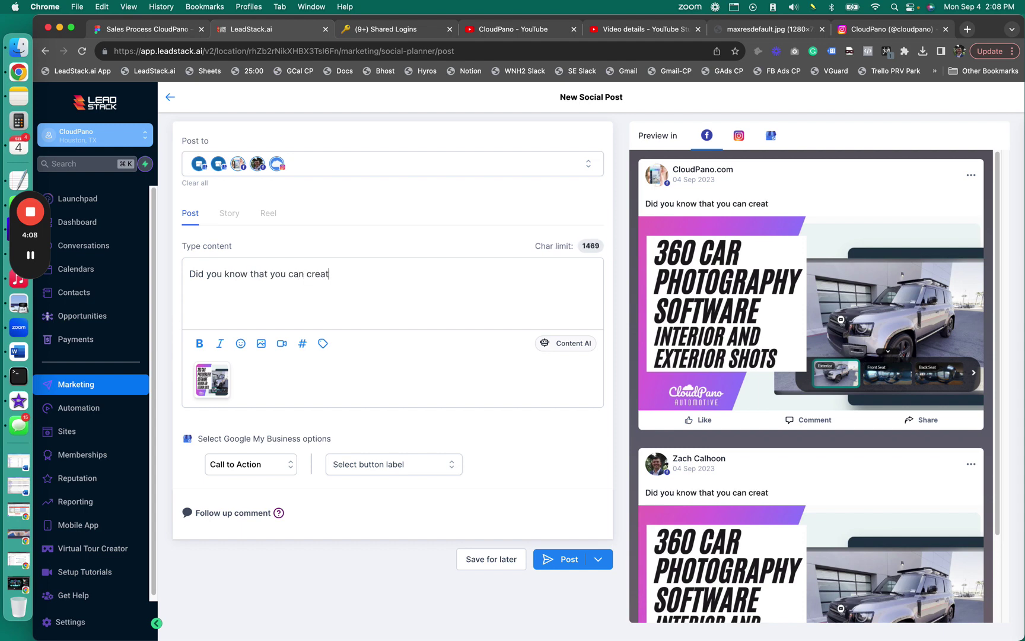
{"action": "type", "text": "e 360 ex"}
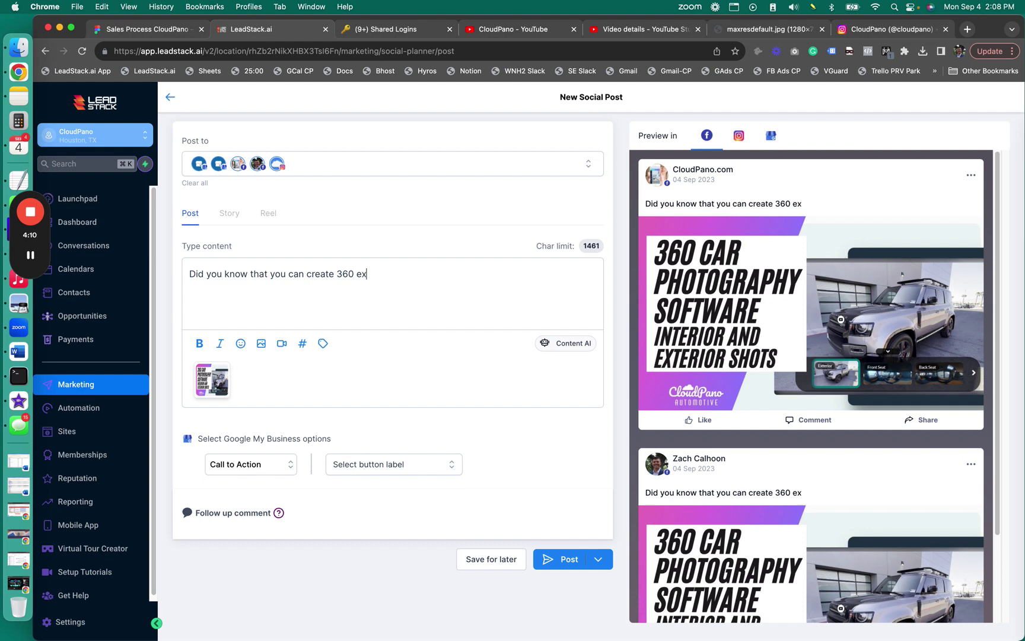
{"action": "type", "text": "terior sp"}
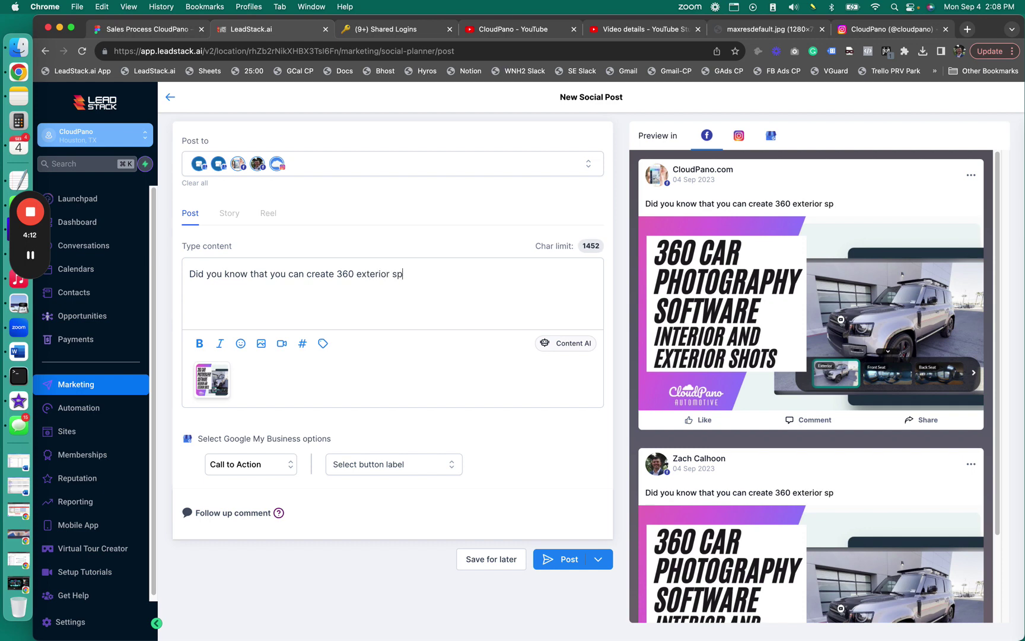
{"action": "type", "text": "ins on CloudPano? Ths is"}
{"action": "key", "text": "BackSpace"}
{"action": "type", "text": "is "}
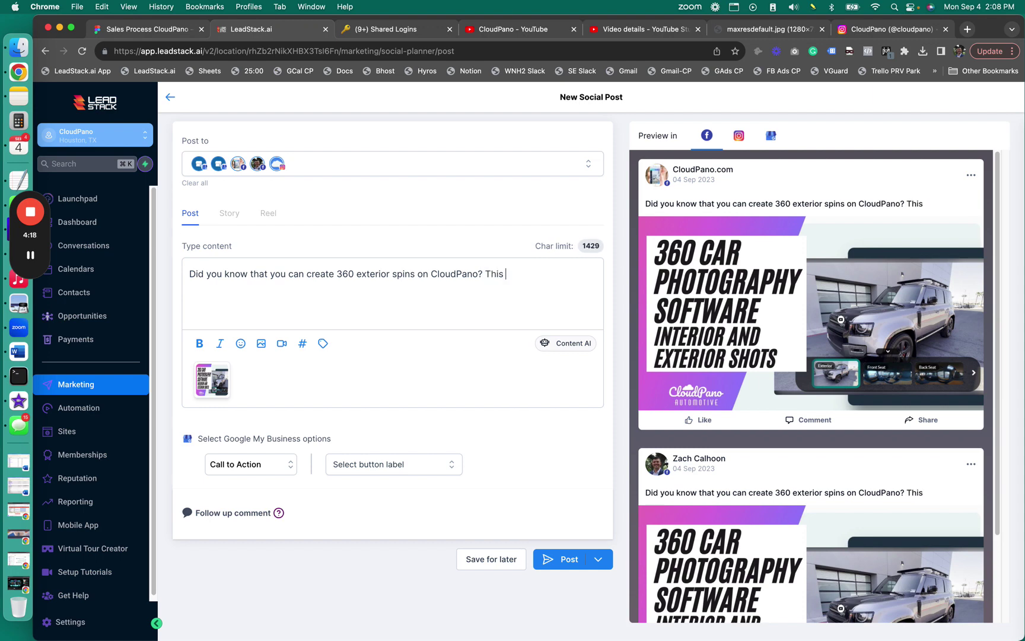
{"action": "type", "text": "GREAT for th"}
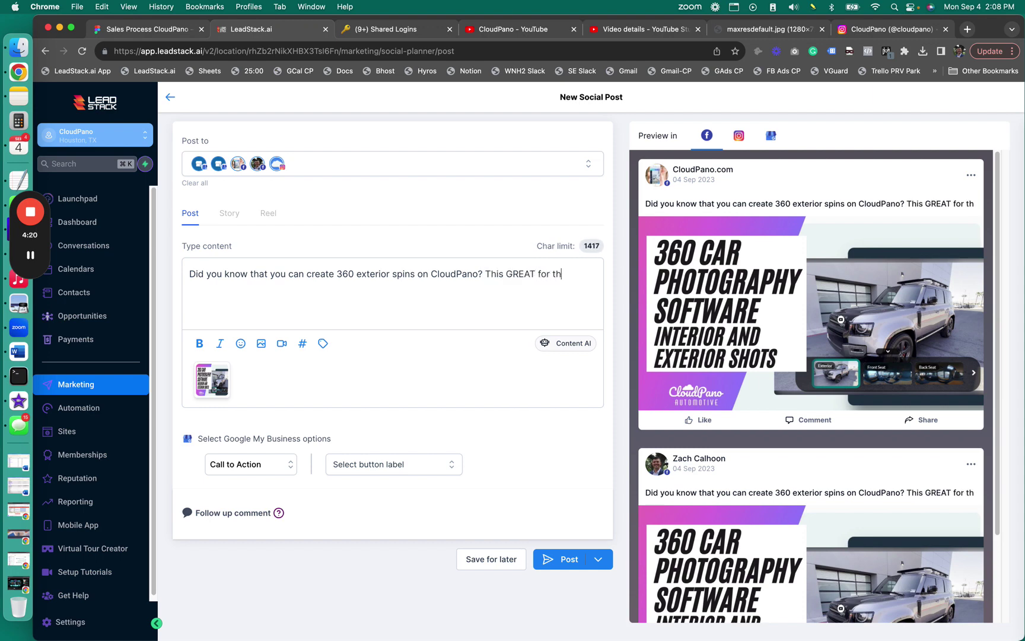
{"action": "type", "text": "e automotive industry"}
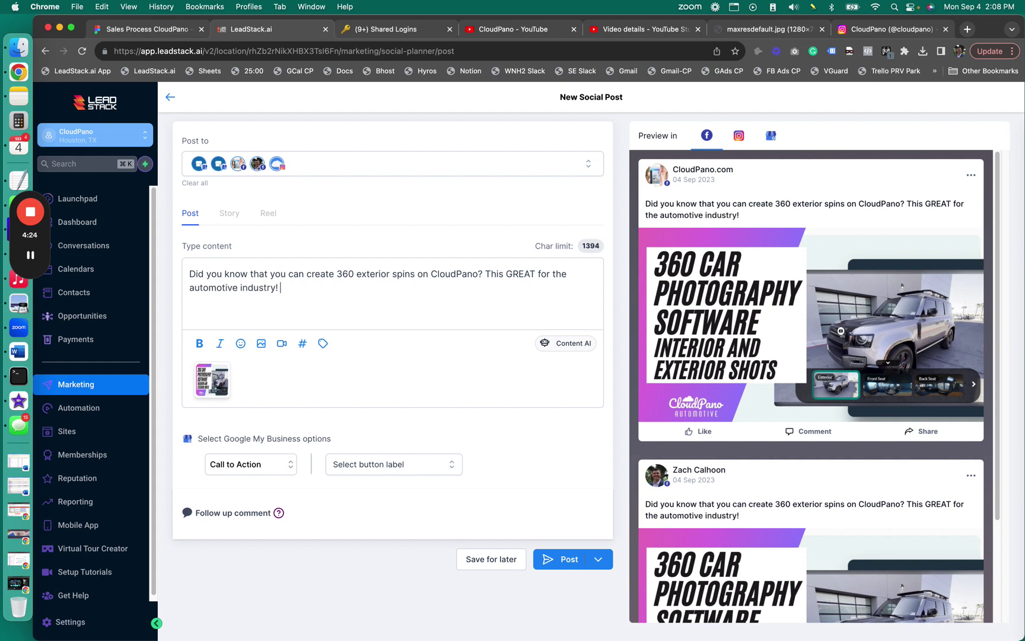
Finish the caption with "To get started today, check the first comment below...See you there!".
{"action": "type", "text": "! To get started today, "}
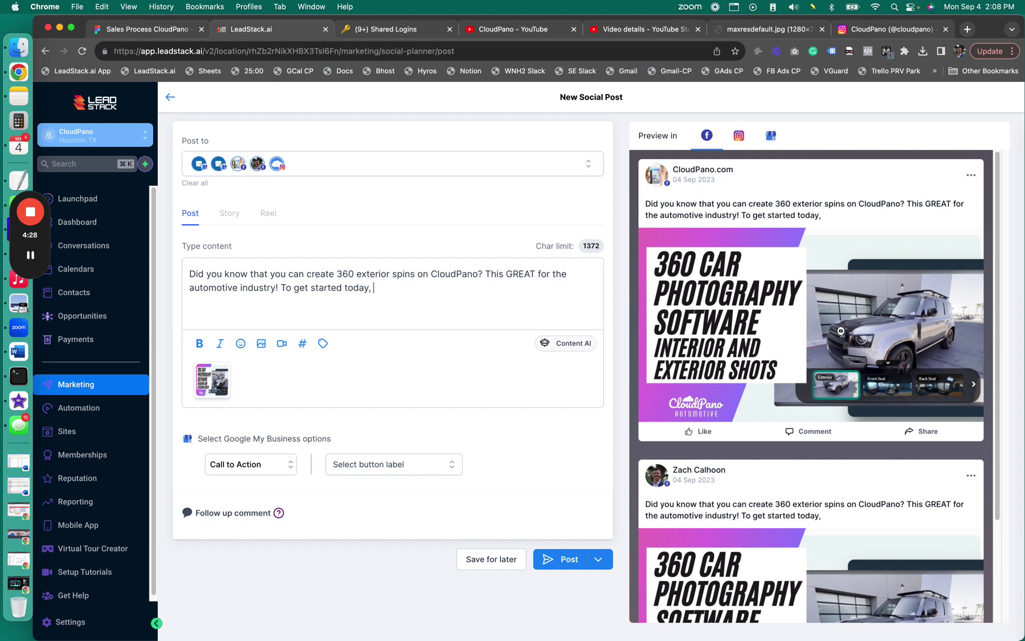
{"action": "type", "text": "check hte"}
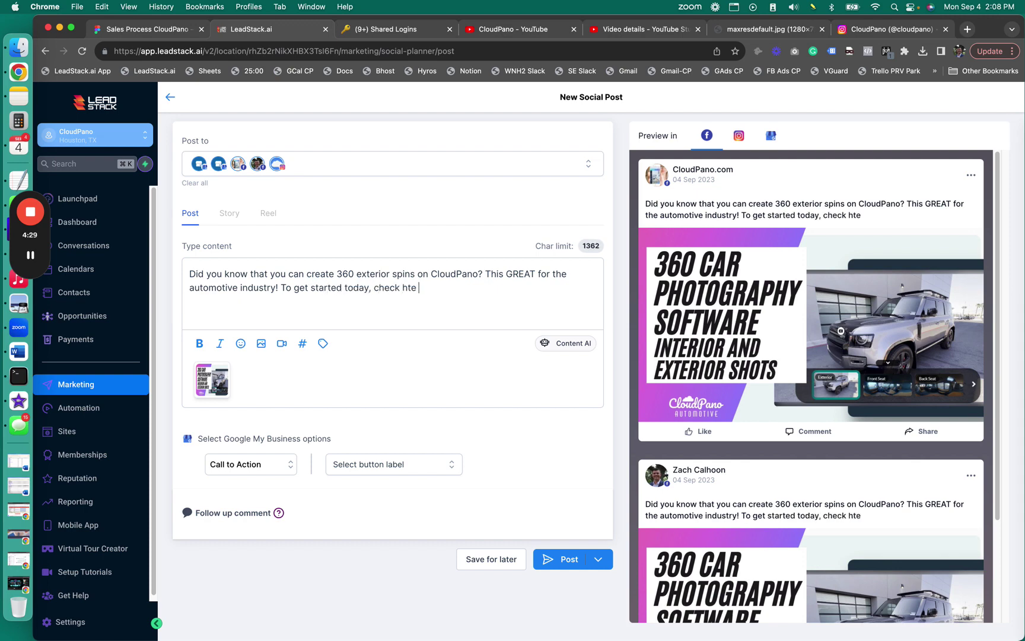
{"action": "key", "text": "BackSpace"}
{"action": "key", "text": "BackSpace"}
{"action": "key", "text": "BackSpace"}
{"action": "key", "text": "BackSpace"}
{"action": "type", "text": "the first comment below...See you there!"}
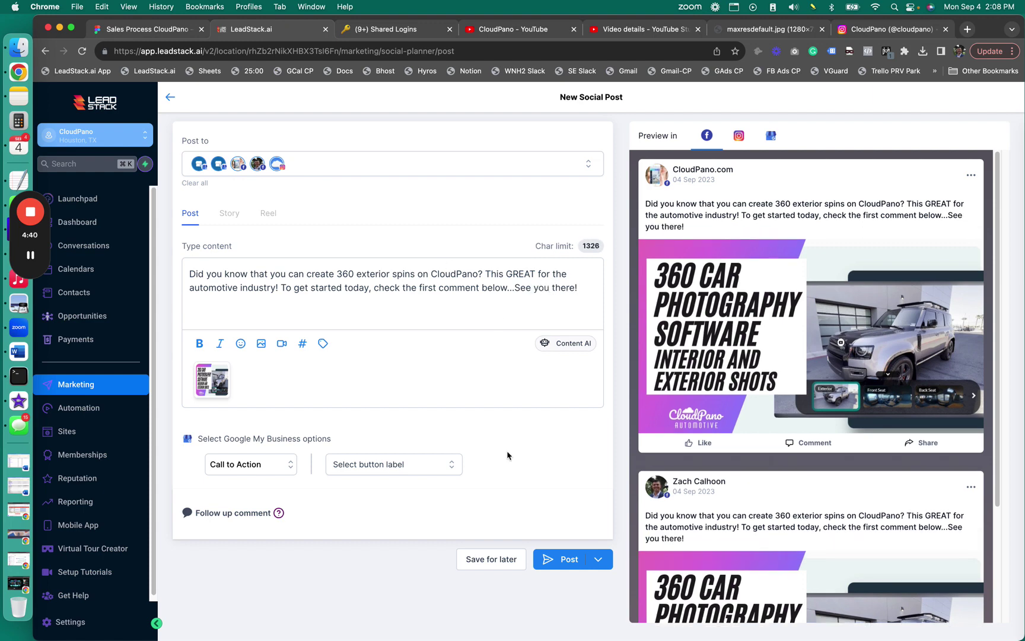
Set the Google My Business call-to-action button label to Learn More.
{"action": "left_click", "coordinate": [269, 466]}
{"action": "left_click", "coordinate": [363, 468]}
{"action": "left_click", "coordinate": [360, 464]}
{"action": "left_click", "coordinate": [382, 570]}
{"action": "left_click", "coordinate": [417, 491]}
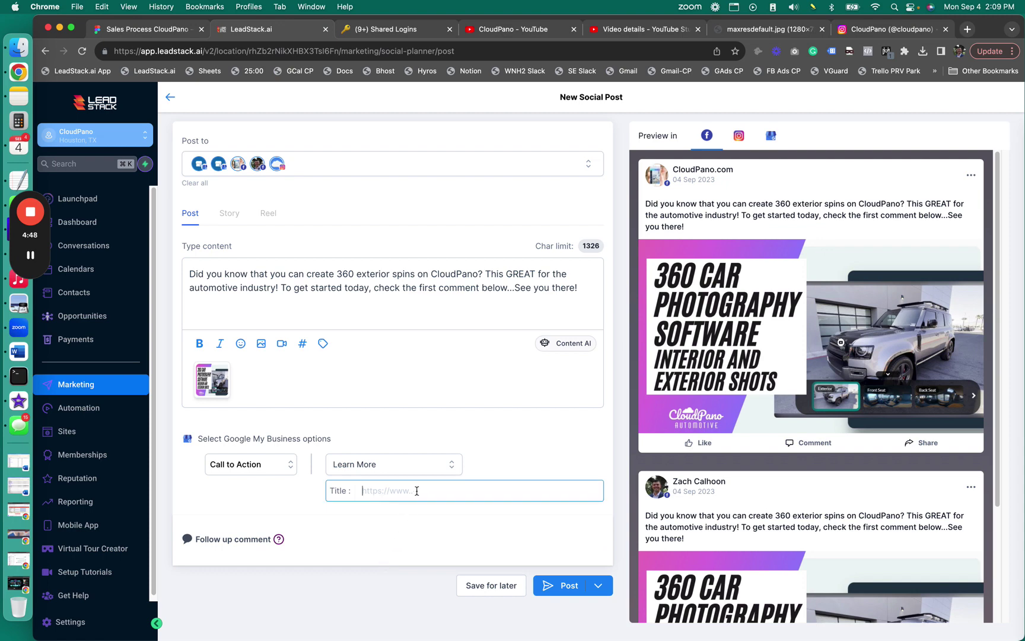
{"action": "type", "text": "www.cloudpano"}
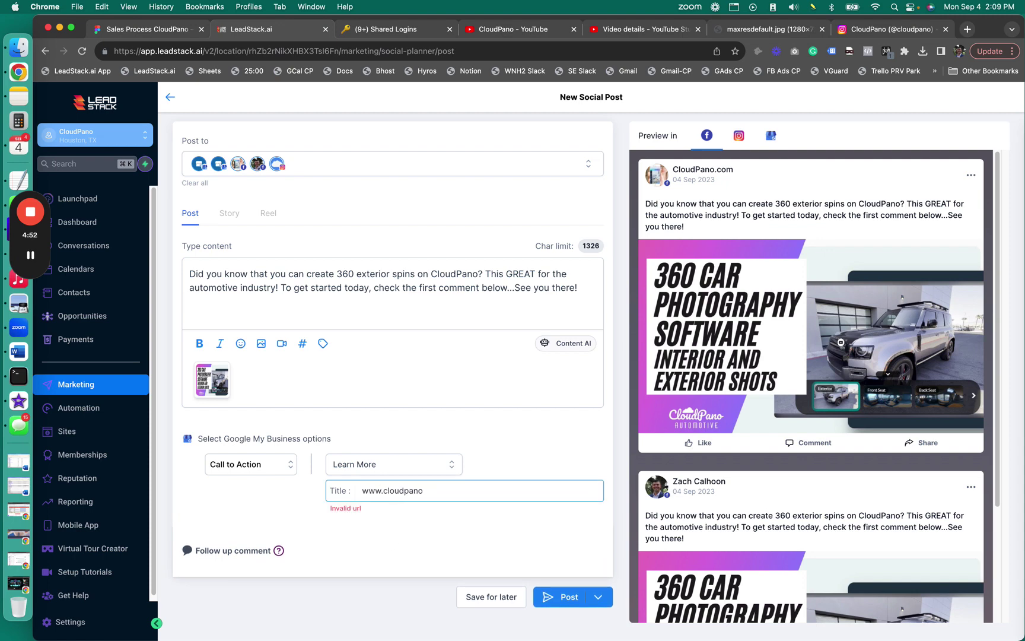
{"action": "type", "text": "spins.com"}
{"action": "left_click", "coordinate": [362, 490]}
{"action": "type", "text": "https://"}
{"action": "key", "text": "BackSpace"}
{"action": "key", "text": "BackSpace"}
{"action": "type", "text": "//"}
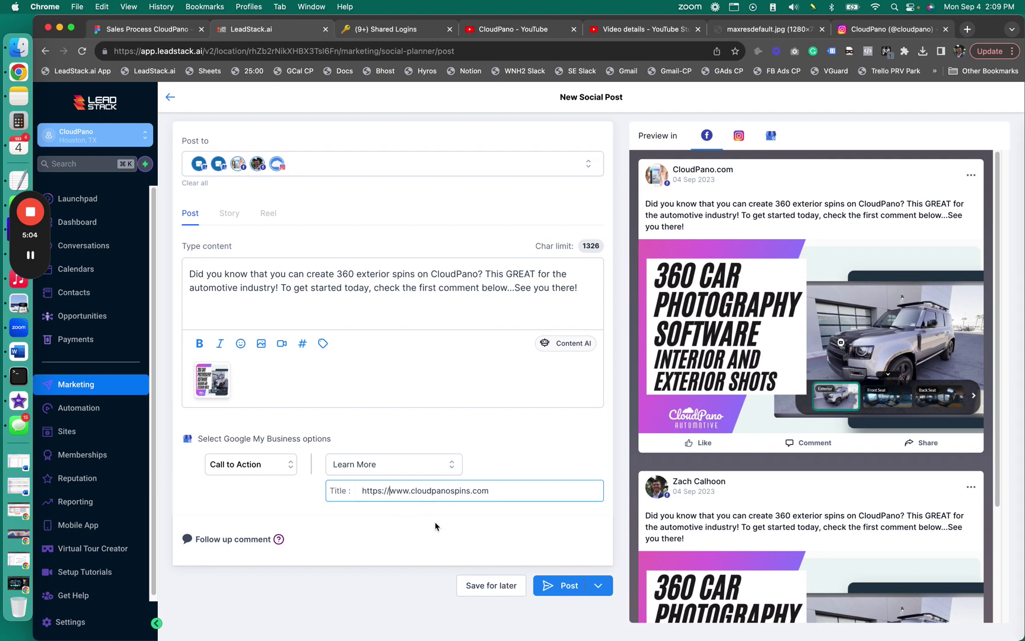
{"action": "left_click", "coordinate": [416, 522]}
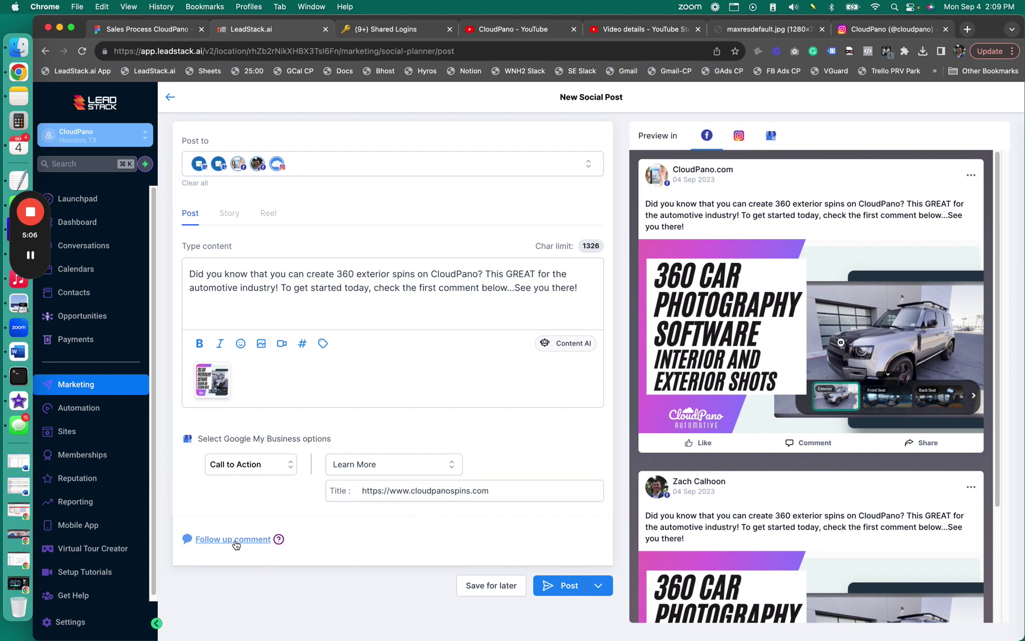
{"action": "triple_click", "coordinate": [484, 492]}
{"action": "key", "text": "super+c"}
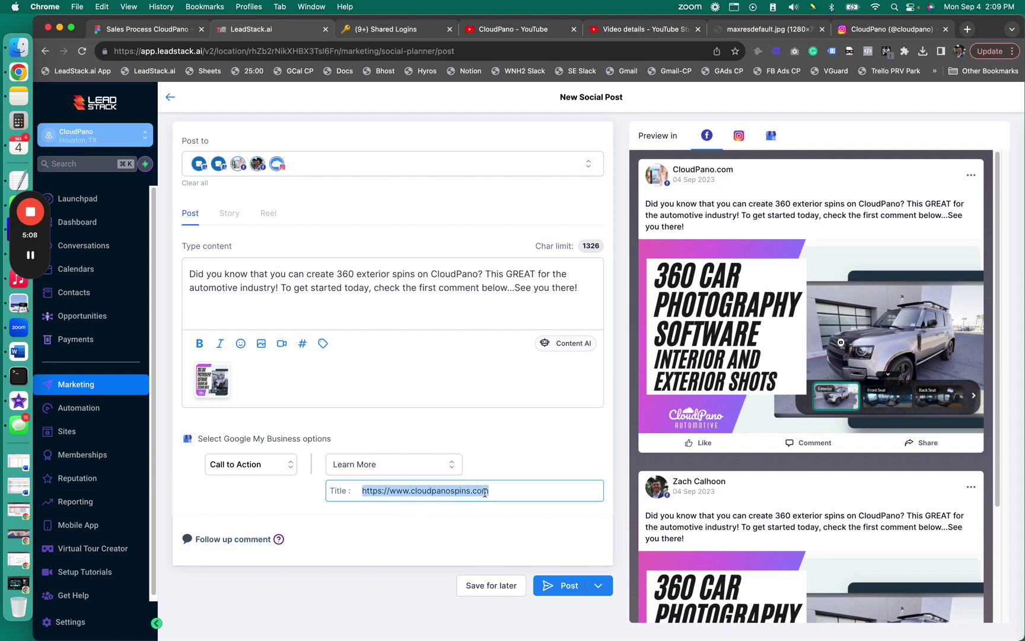
{"action": "left_click", "coordinate": [244, 545]}
{"action": "left_click", "coordinate": [242, 562]}
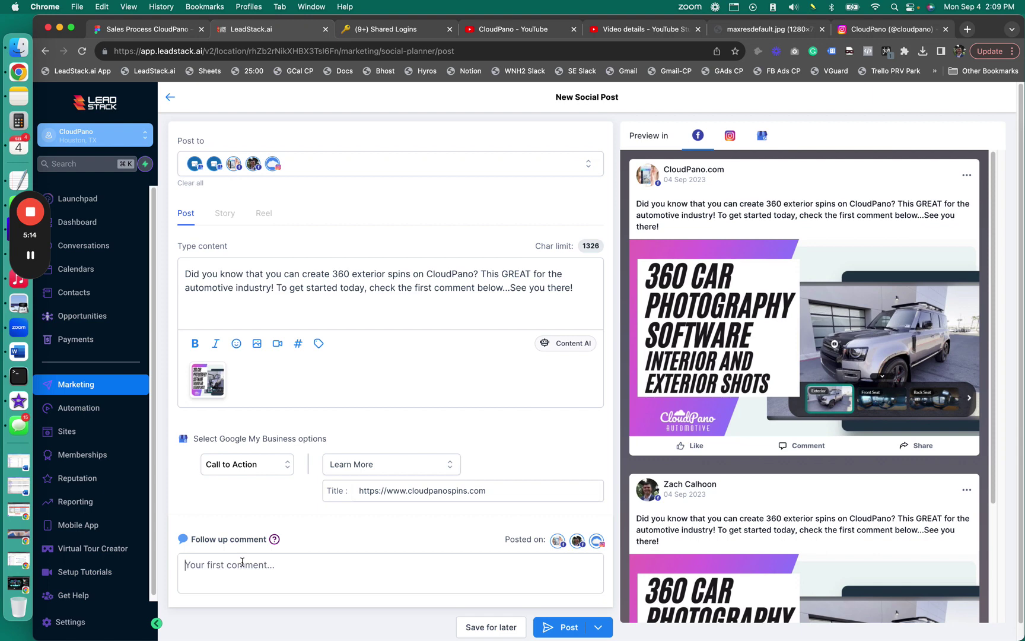
{"action": "type", "text": "Start her"}
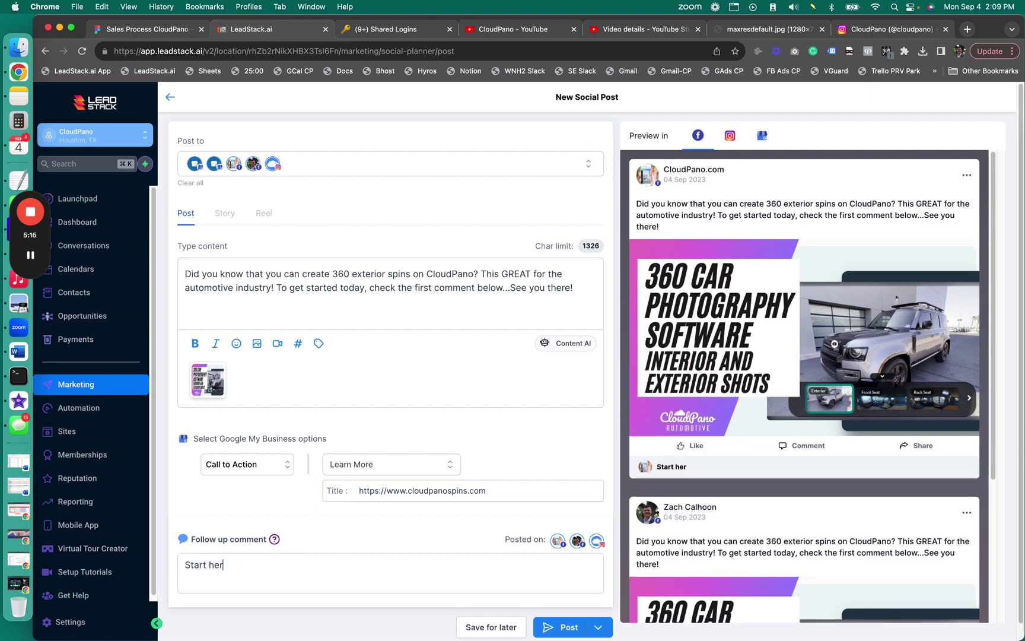
{"action": "type", "text": "e today:"}
{"action": "key", "text": "super+v"}
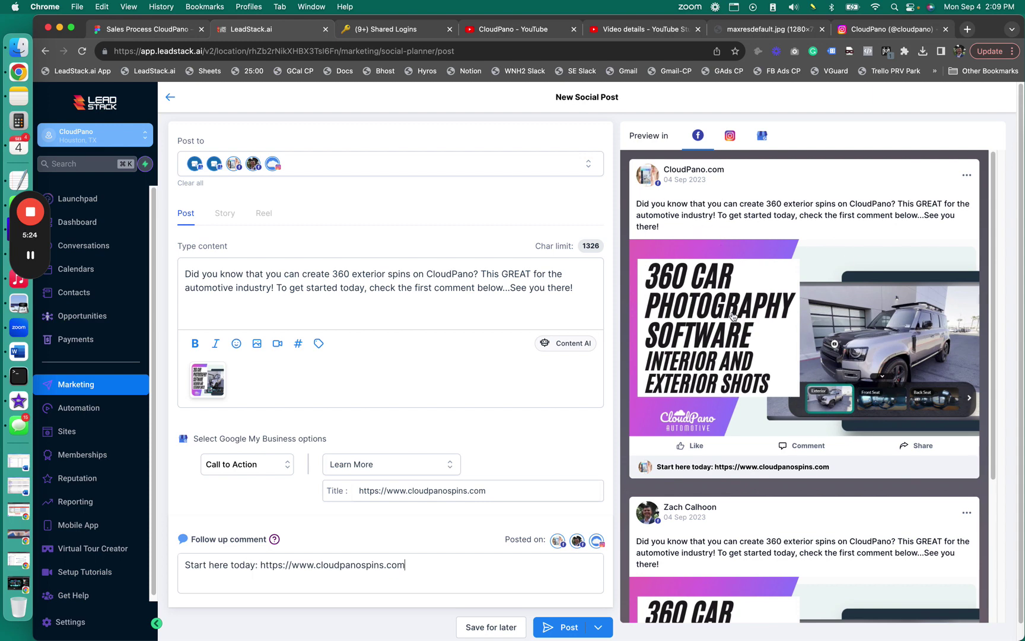
Examine the post's Facebook, Instagram and Google My Business previews.
{"action": "scroll", "coordinate": [712, 332], "scroll_direction": "down", "scroll_amount": 6}
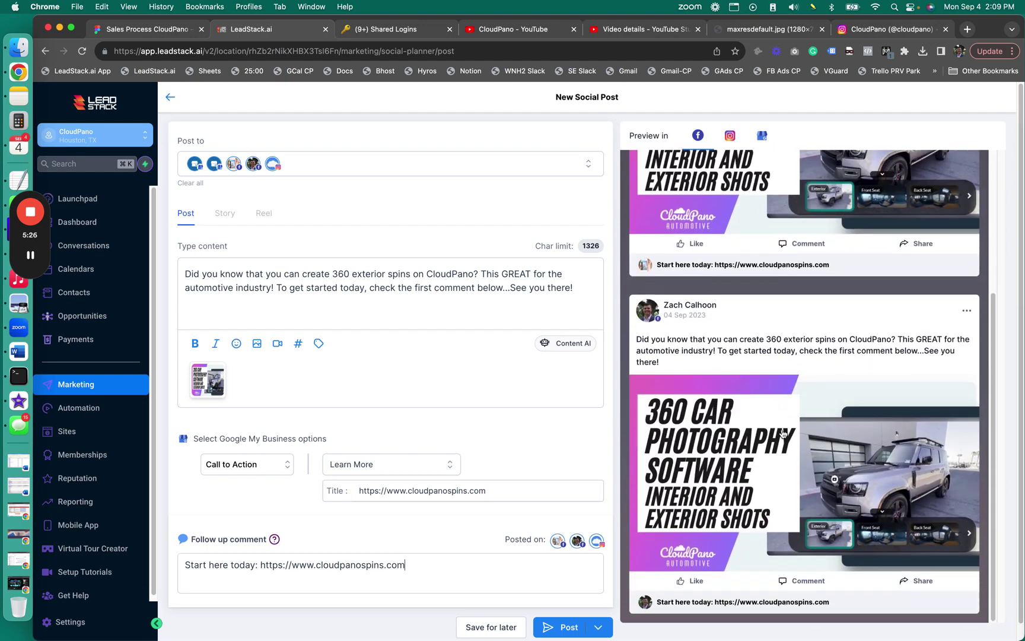
{"action": "scroll", "coordinate": [748, 309], "scroll_direction": "up", "scroll_amount": 5}
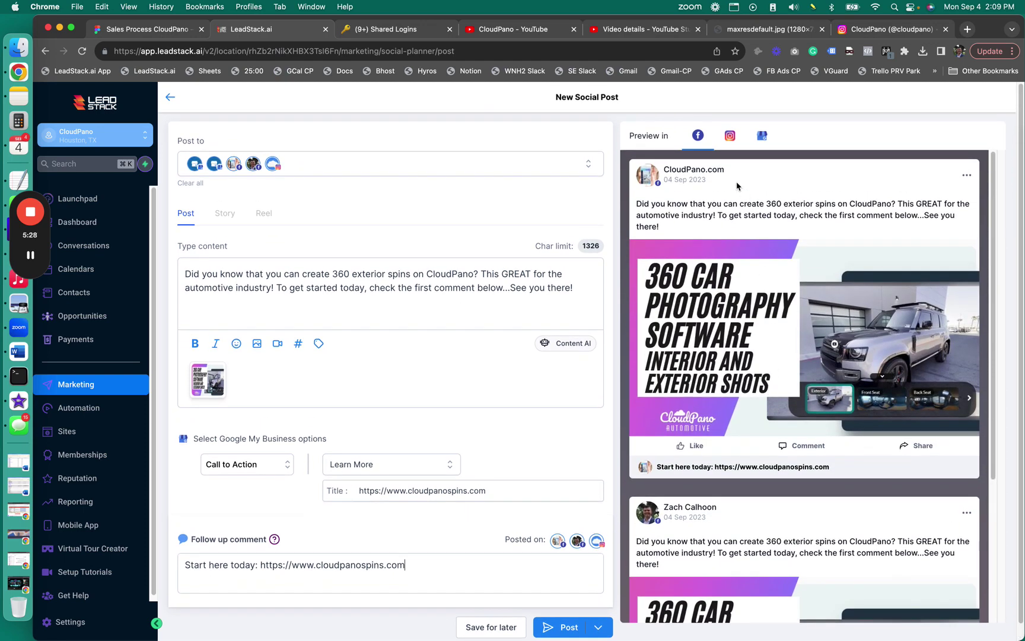
{"action": "left_click", "coordinate": [731, 137]}
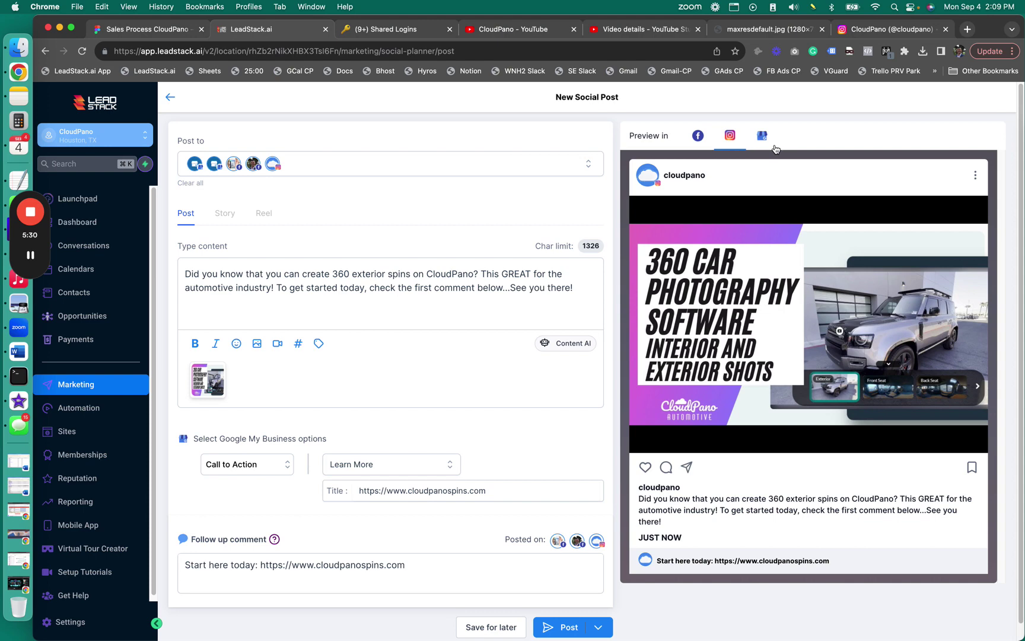
{"action": "left_click", "coordinate": [762, 137]}
{"action": "left_click", "coordinate": [728, 140]}
{"action": "left_click", "coordinate": [704, 143]}
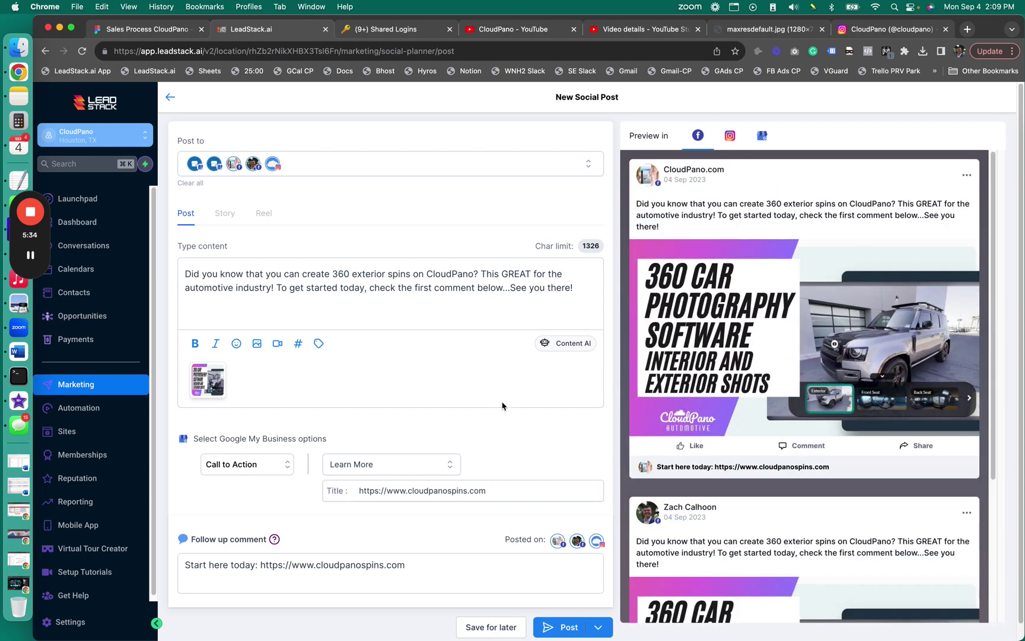
Start a recurring schedule for the post and set it to repeat every 1 week.
{"action": "scroll", "coordinate": [497, 425], "scroll_direction": "down", "scroll_amount": 1}
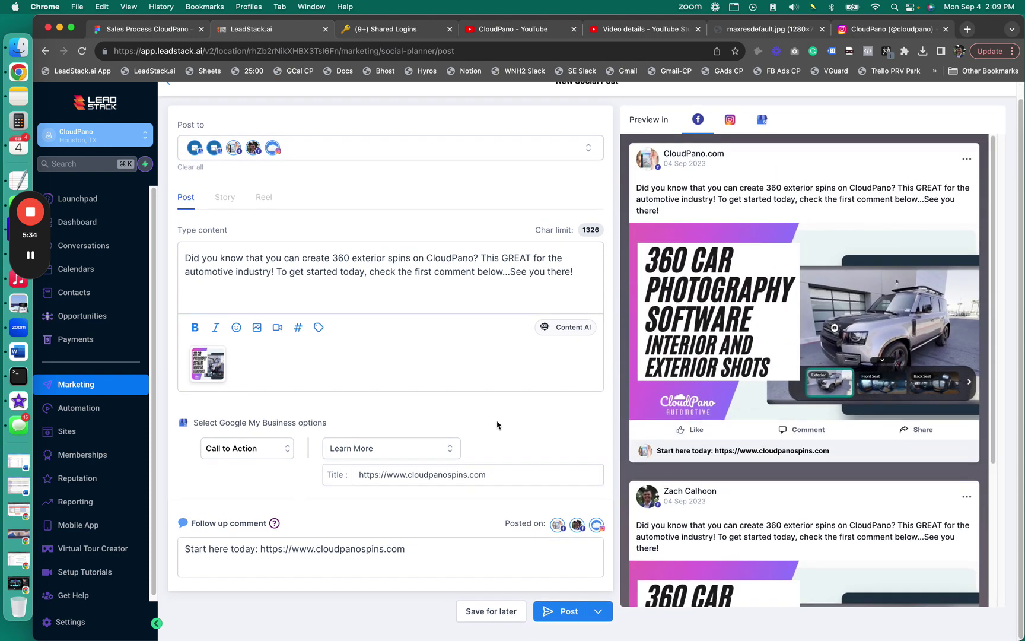
{"action": "left_click", "coordinate": [600, 615]}
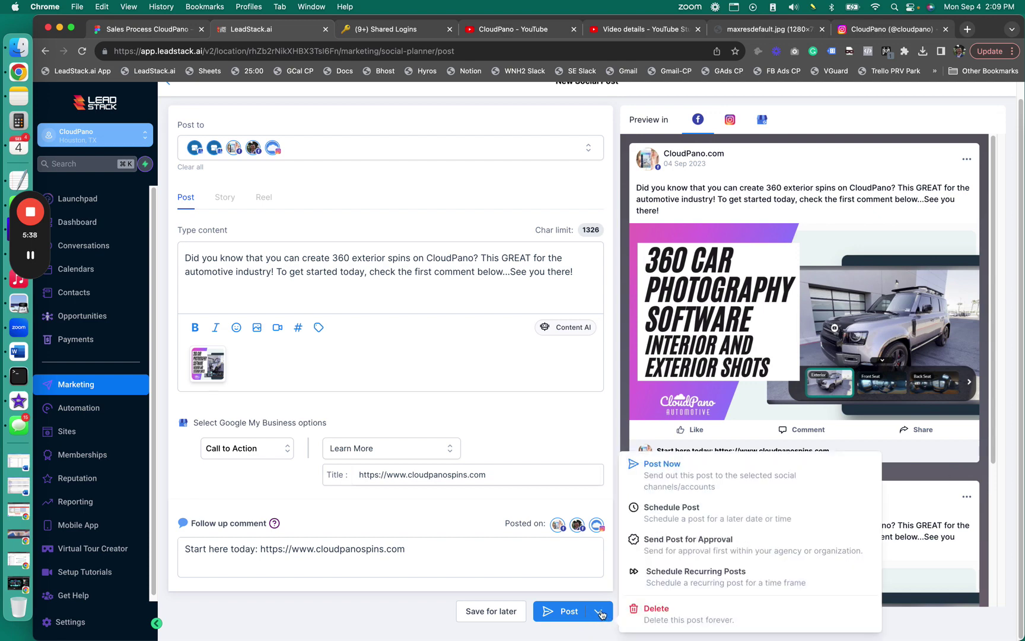
{"action": "left_click", "coordinate": [668, 583]}
{"action": "left_click", "coordinate": [579, 305]}
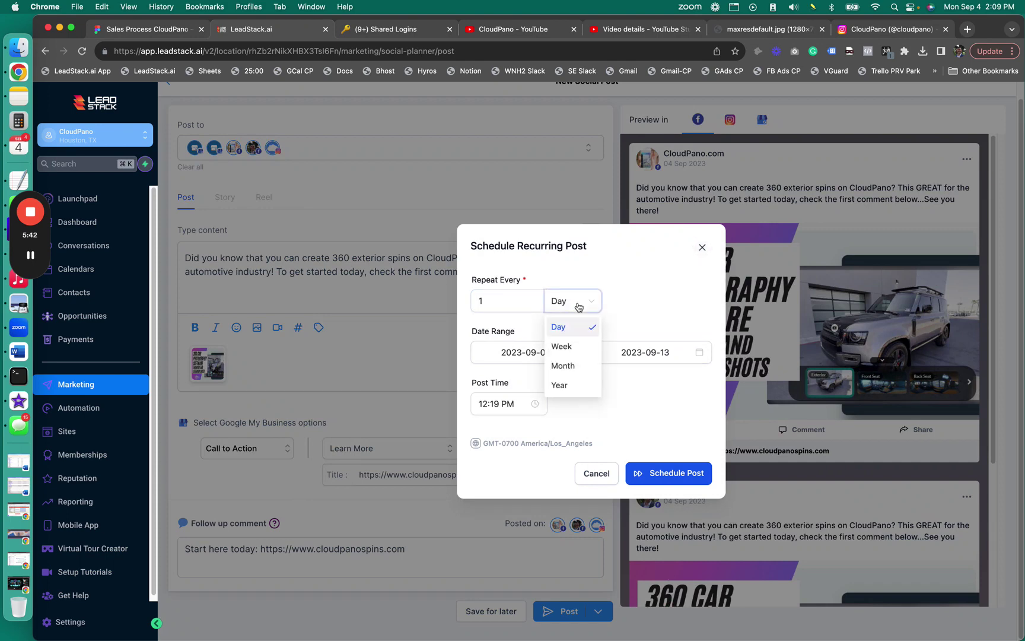
{"action": "left_click", "coordinate": [573, 347]}
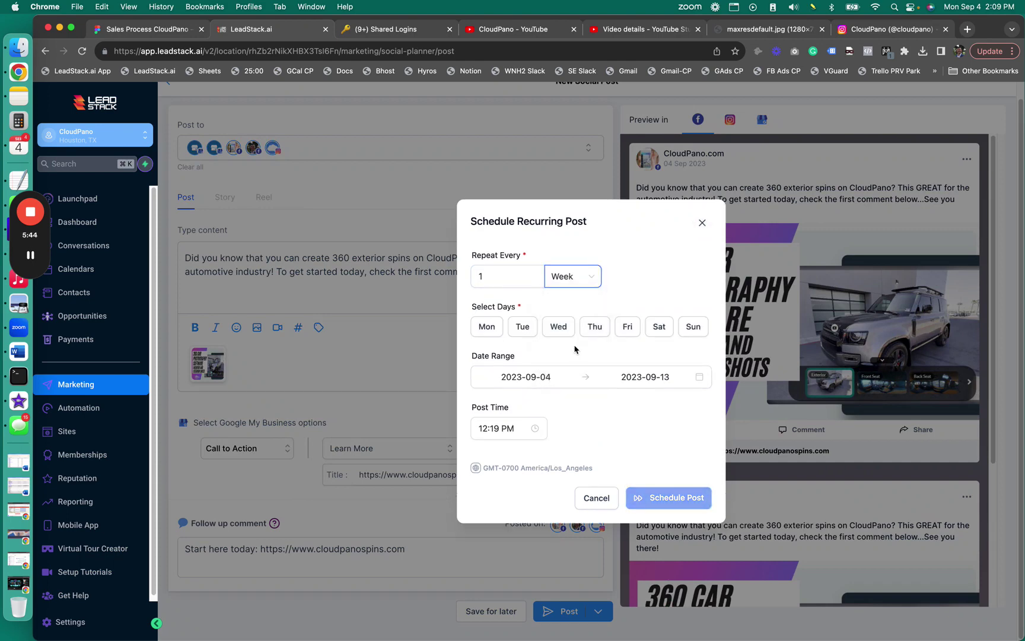
Select all seven days, Monday through Sunday, for the weekly recurrence.
{"action": "left_click", "coordinate": [488, 330]}
{"action": "left_click", "coordinate": [523, 329]}
{"action": "left_click", "coordinate": [558, 329]}
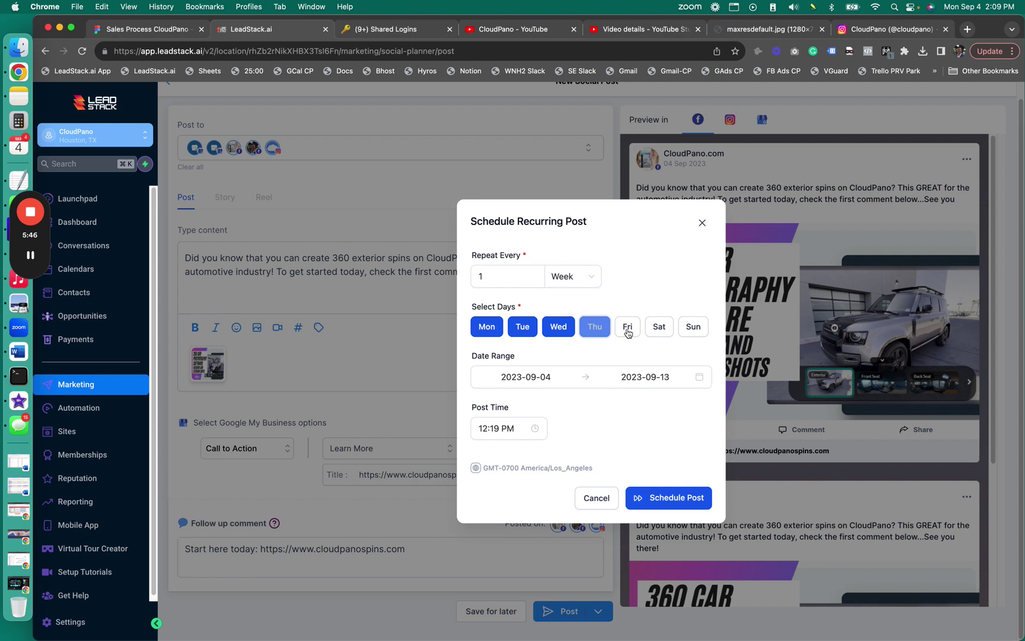
{"action": "left_click", "coordinate": [594, 330]}
{"action": "left_click", "coordinate": [627, 330]}
{"action": "left_click", "coordinate": [661, 331]}
{"action": "left_click", "coordinate": [693, 327]}
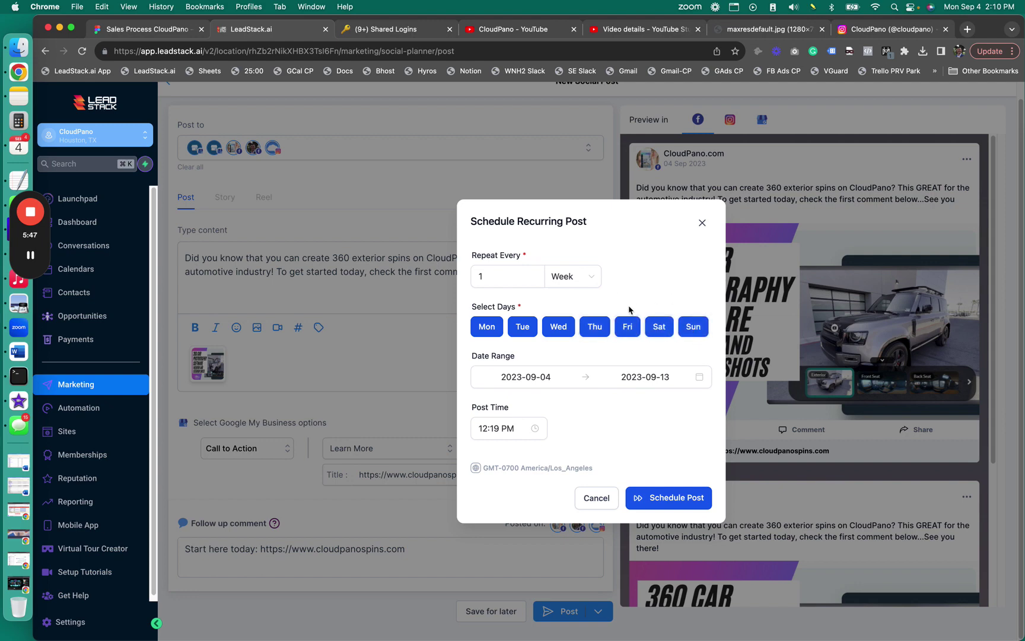
Set the end of the recurrence's date range to 2028-09-13.
{"action": "left_click", "coordinate": [656, 377]}
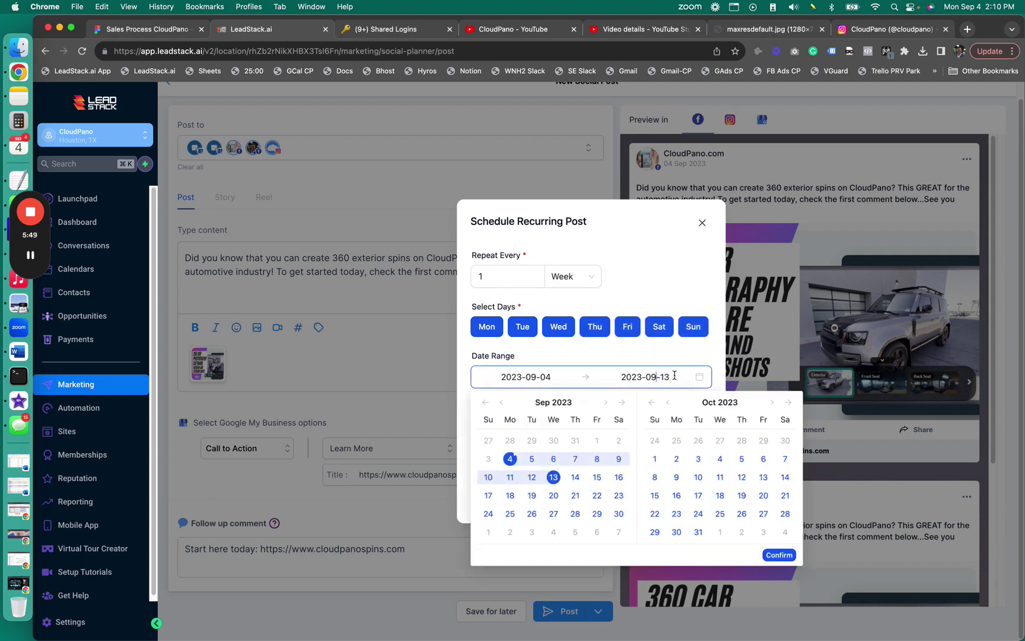
{"action": "left_click_drag", "start_coordinate": [642, 375], "coordinate": [637, 375]}
{"action": "type", "text": "8"}
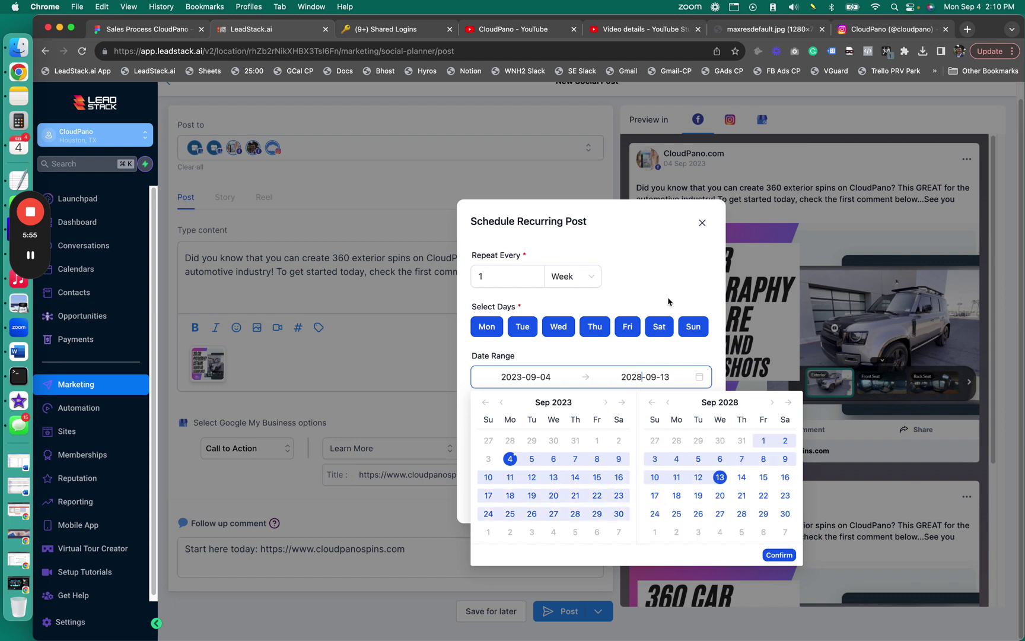
{"action": "left_click", "coordinate": [660, 278]}
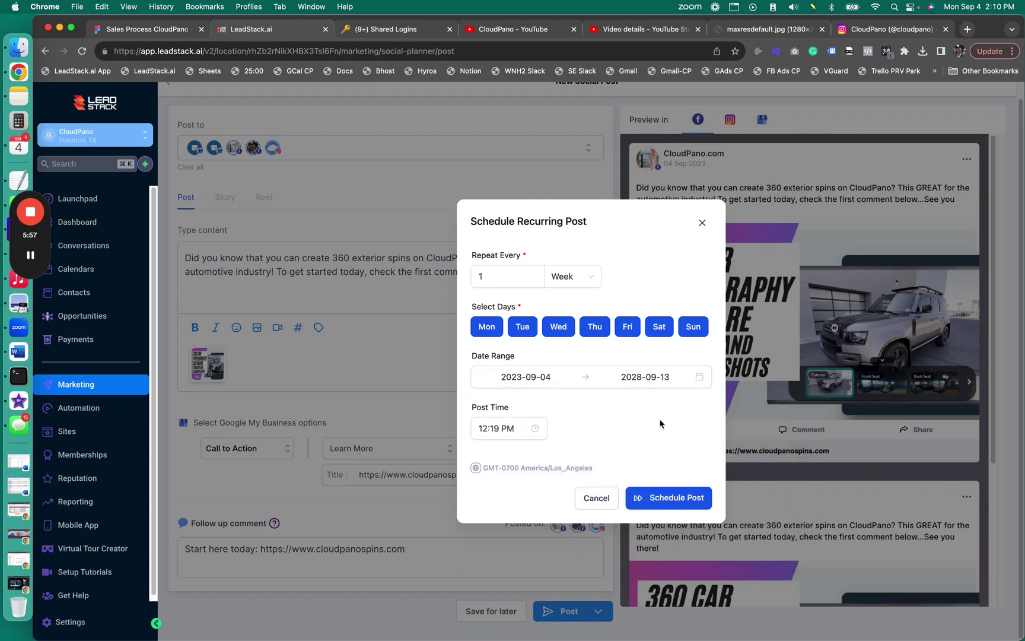
Schedule the recurring post at 12:19 PM and review its entry among the recurring posts.
{"action": "left_click", "coordinate": [509, 425]}
{"action": "left_click", "coordinate": [555, 476]}
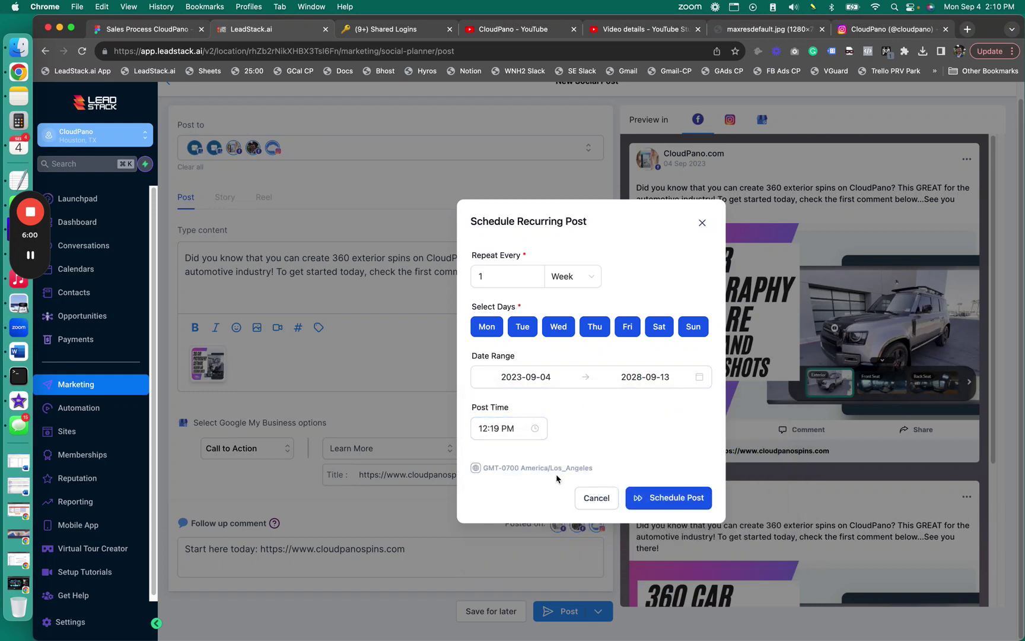
{"action": "left_click", "coordinate": [672, 498]}
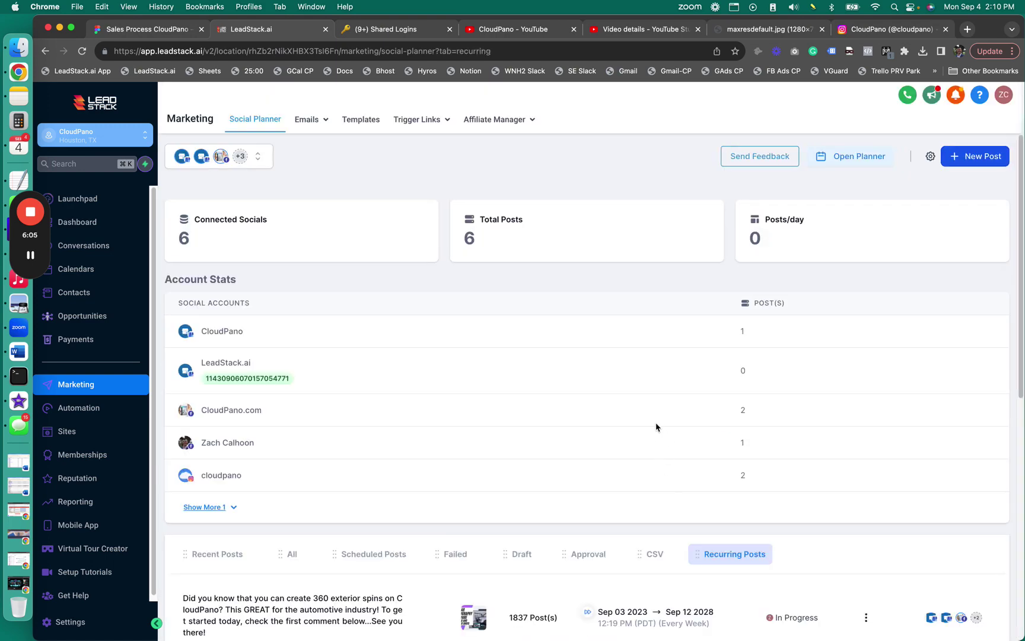
{"action": "scroll", "coordinate": [656, 424], "scroll_direction": "down", "scroll_amount": 5}
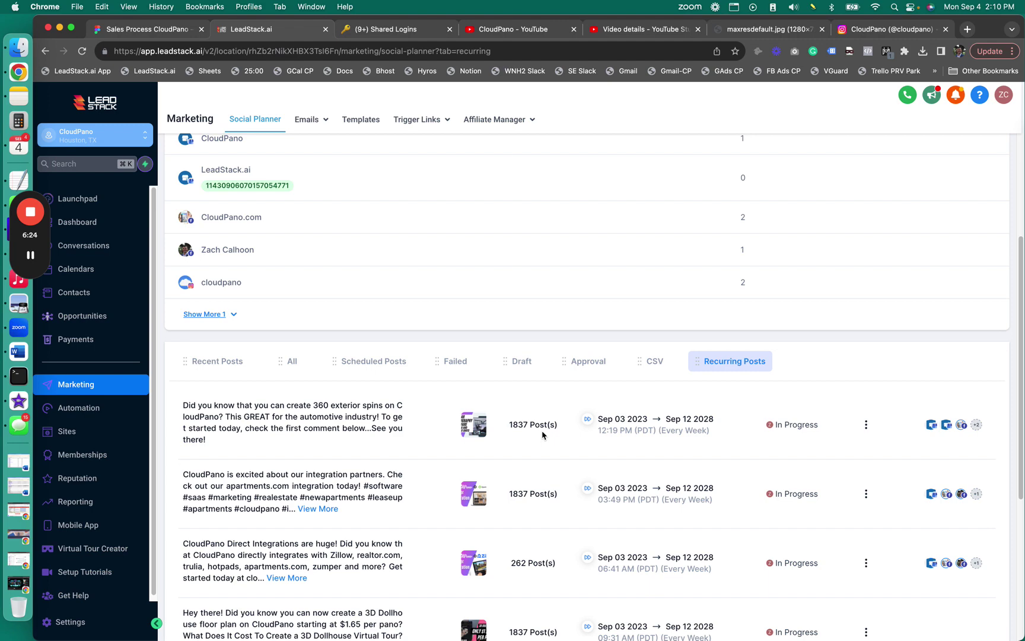
{"action": "scroll", "coordinate": [652, 386], "scroll_direction": "up", "scroll_amount": 5}
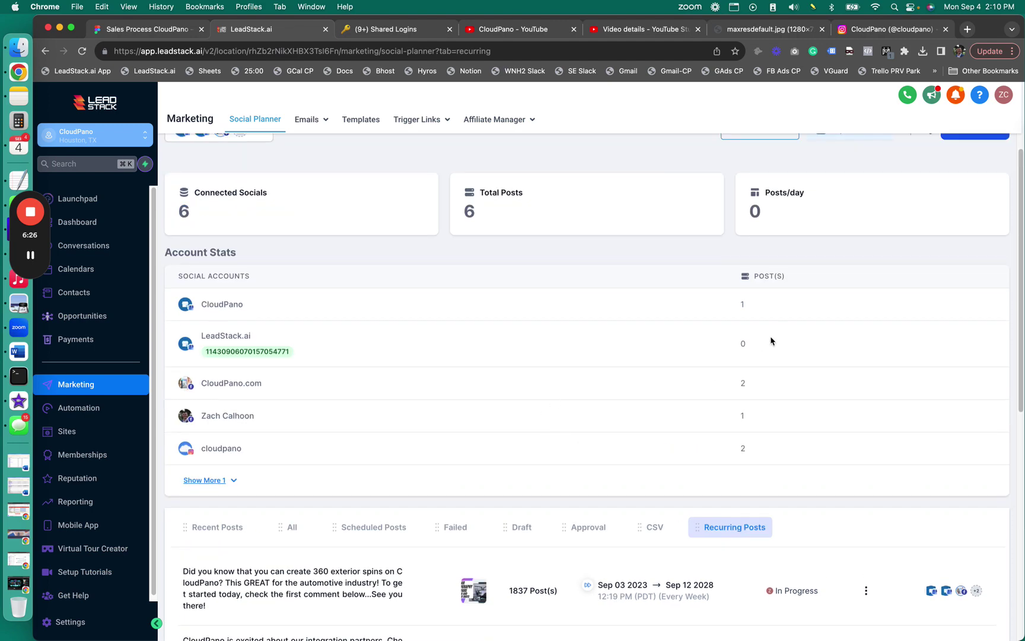
Open the monthly planner calendar and expand the additional posts scheduled for September 5, 2023.
{"action": "left_click", "coordinate": [862, 158]}
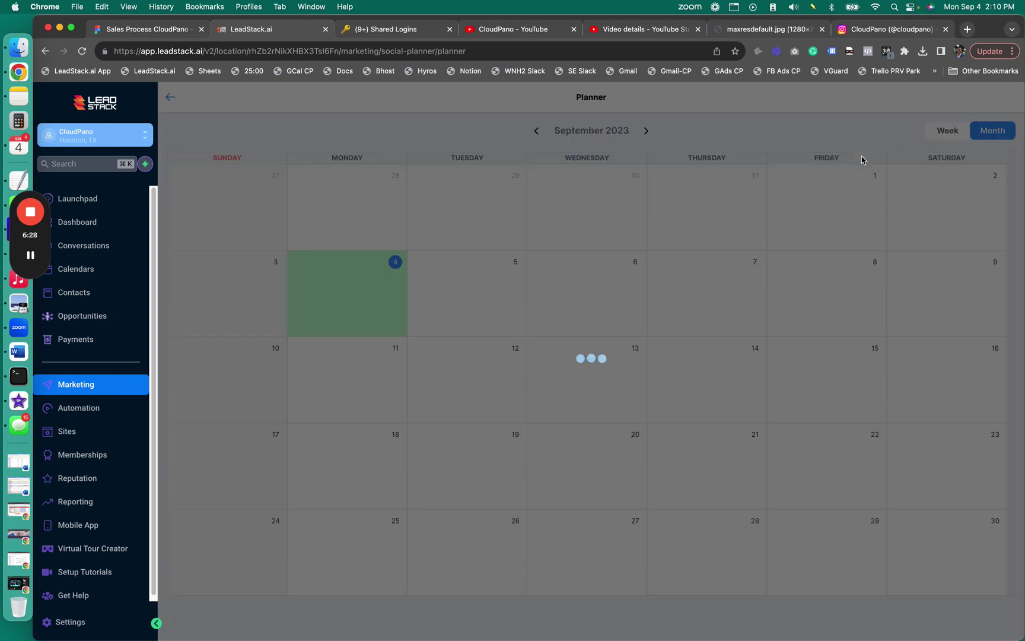
{"action": "scroll", "coordinate": [736, 473], "scroll_direction": "down", "scroll_amount": 5}
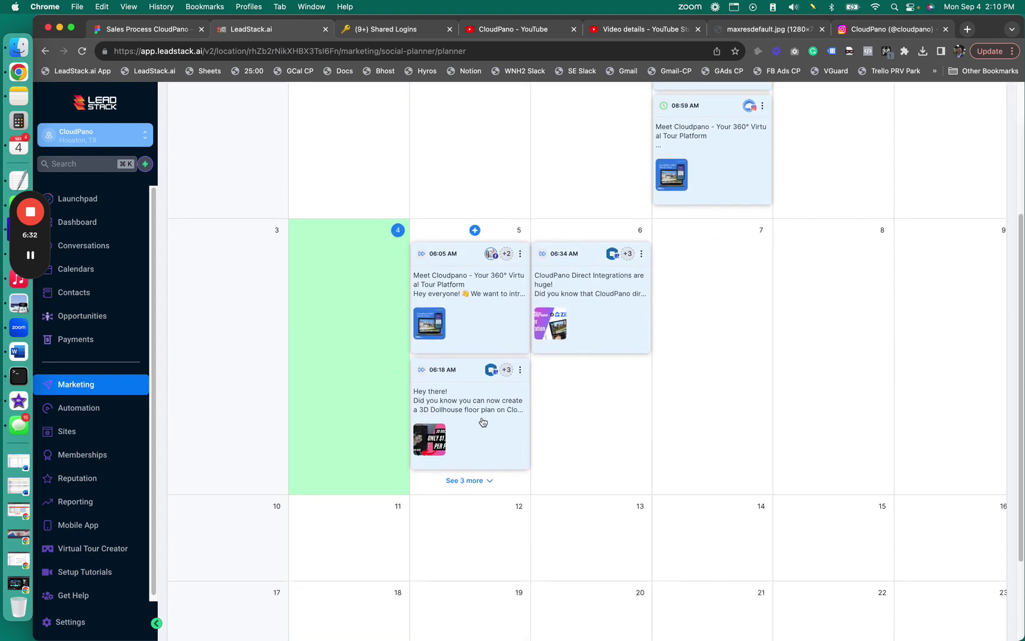
{"action": "scroll", "coordinate": [482, 421], "scroll_direction": "up", "scroll_amount": 3}
{"action": "scroll", "coordinate": [433, 593], "scroll_direction": "down", "scroll_amount": 6}
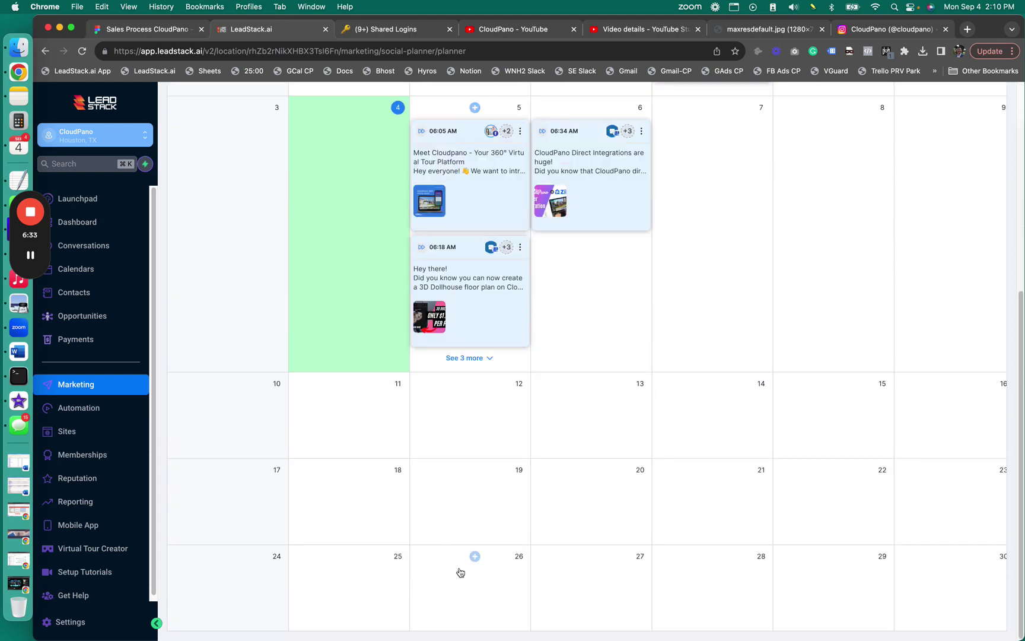
{"action": "left_click", "coordinate": [464, 358]}
{"action": "scroll", "coordinate": [611, 357], "scroll_direction": "up", "scroll_amount": 7}
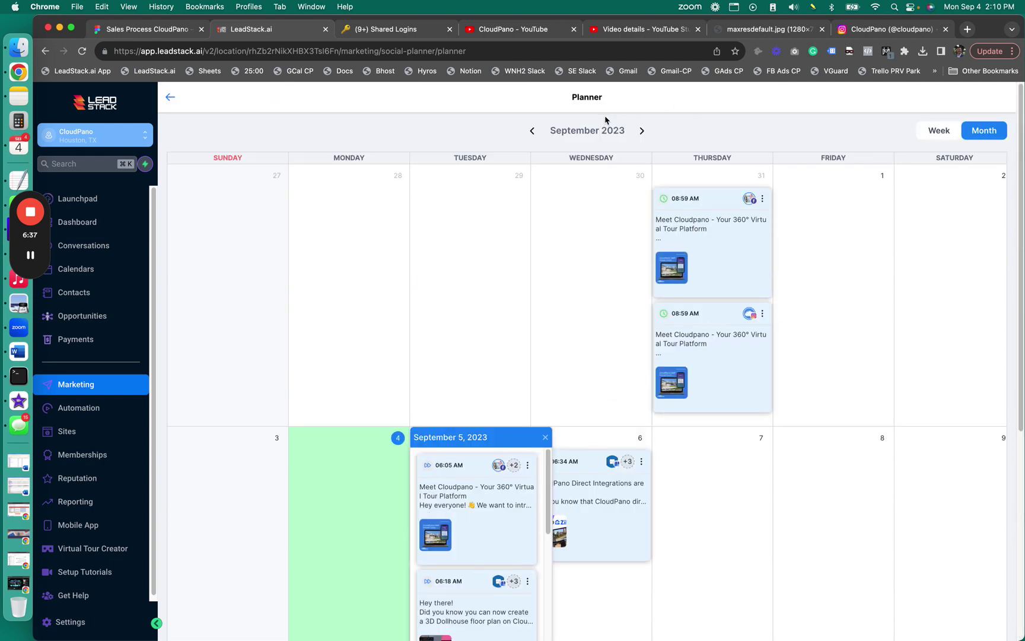
Return to the Social Planner overview and show all posts in the post list.
{"action": "left_click", "coordinate": [171, 99]}
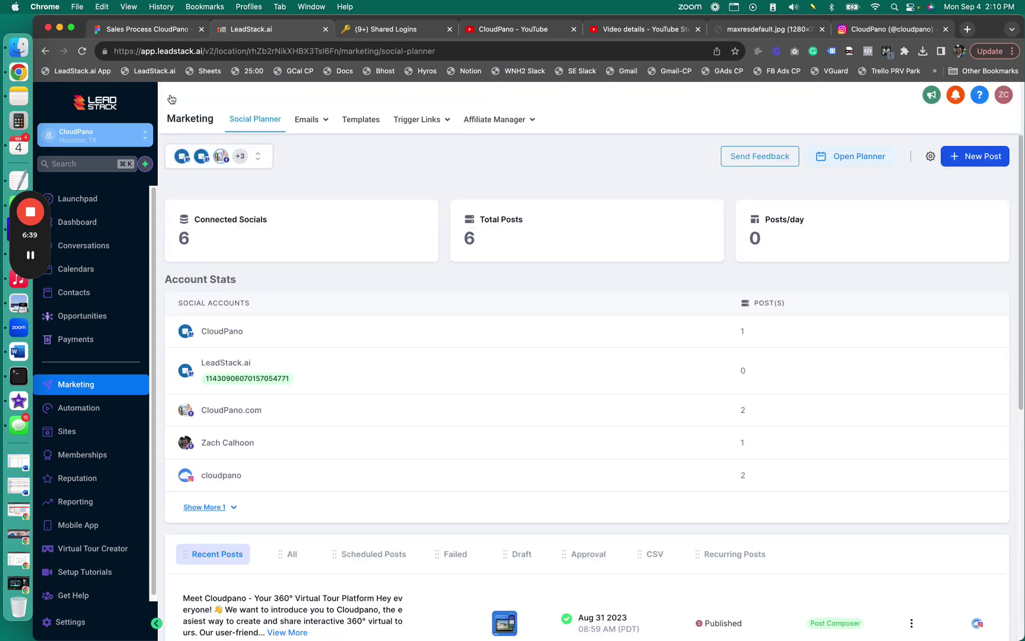
{"action": "scroll", "coordinate": [648, 336], "scroll_direction": "down", "scroll_amount": 7}
{"action": "scroll", "coordinate": [657, 282], "scroll_direction": "down", "scroll_amount": 4}
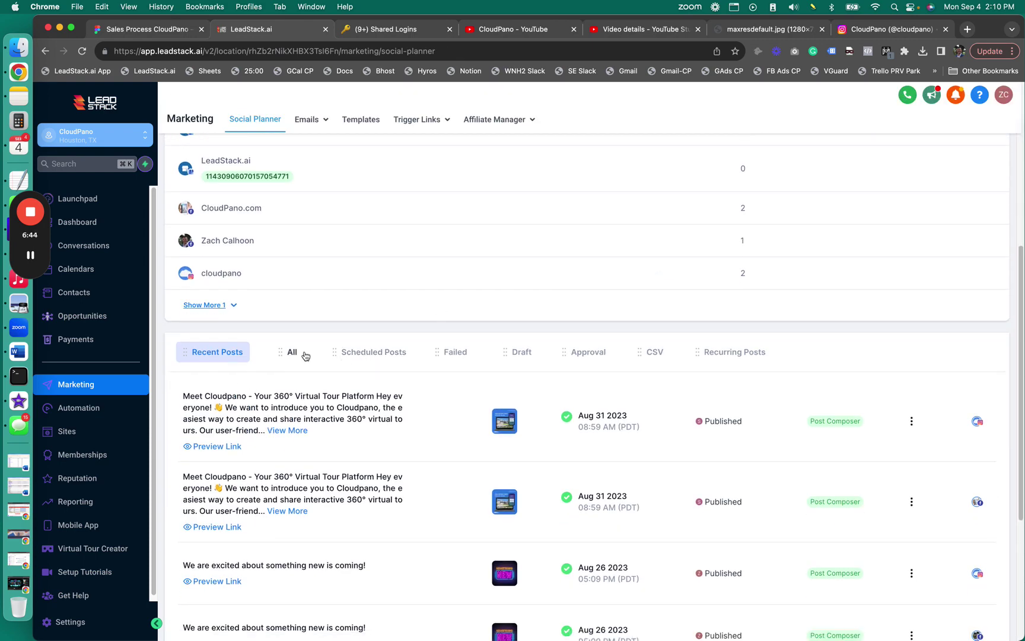
{"action": "left_click", "coordinate": [294, 353]}
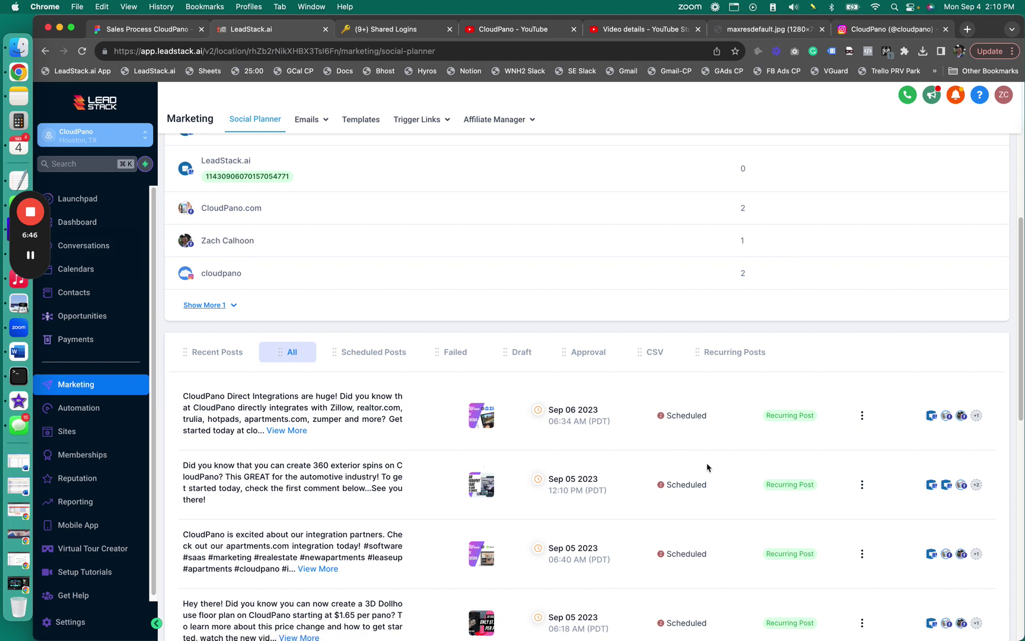
{"action": "scroll", "coordinate": [622, 468], "scroll_direction": "down", "scroll_amount": 1}
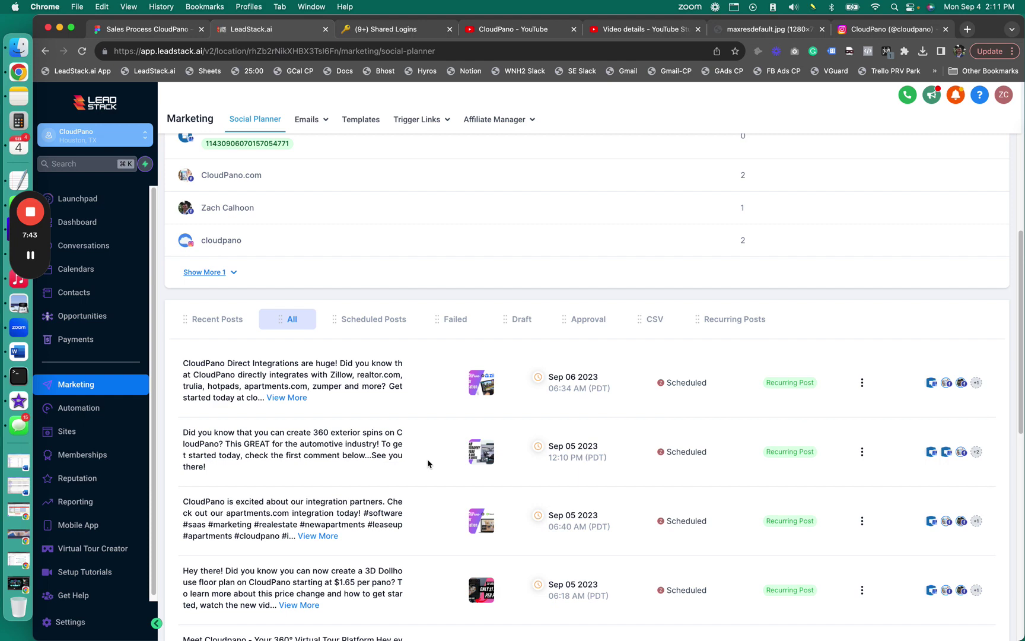
Open the social account selector, review its groups and connected accounts, and close it unchanged.
{"action": "scroll", "coordinate": [427, 461], "scroll_direction": "up", "scroll_amount": 5}
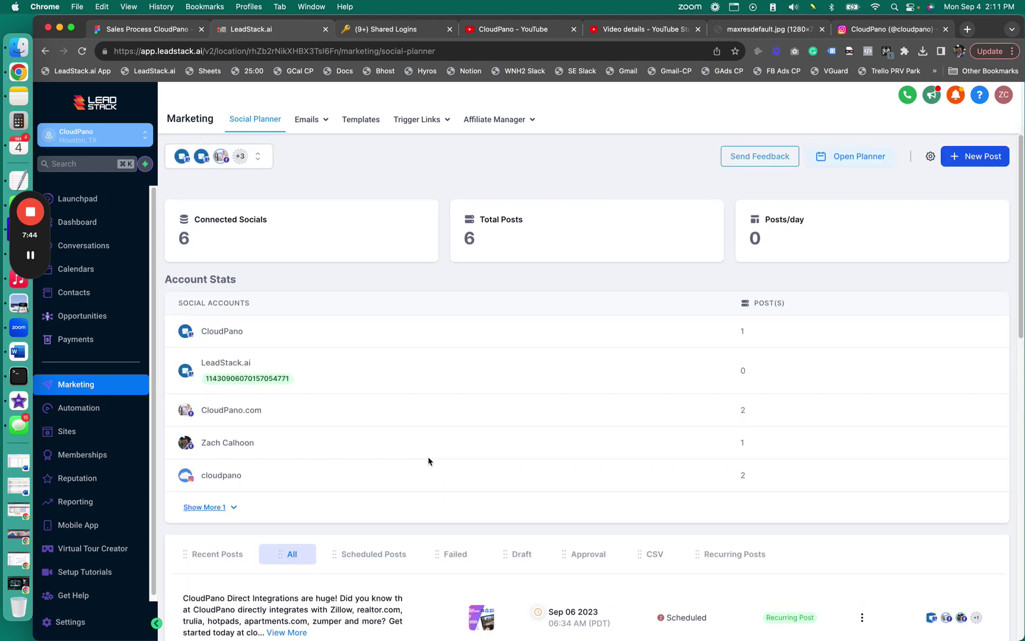
{"action": "left_click", "coordinate": [245, 158]}
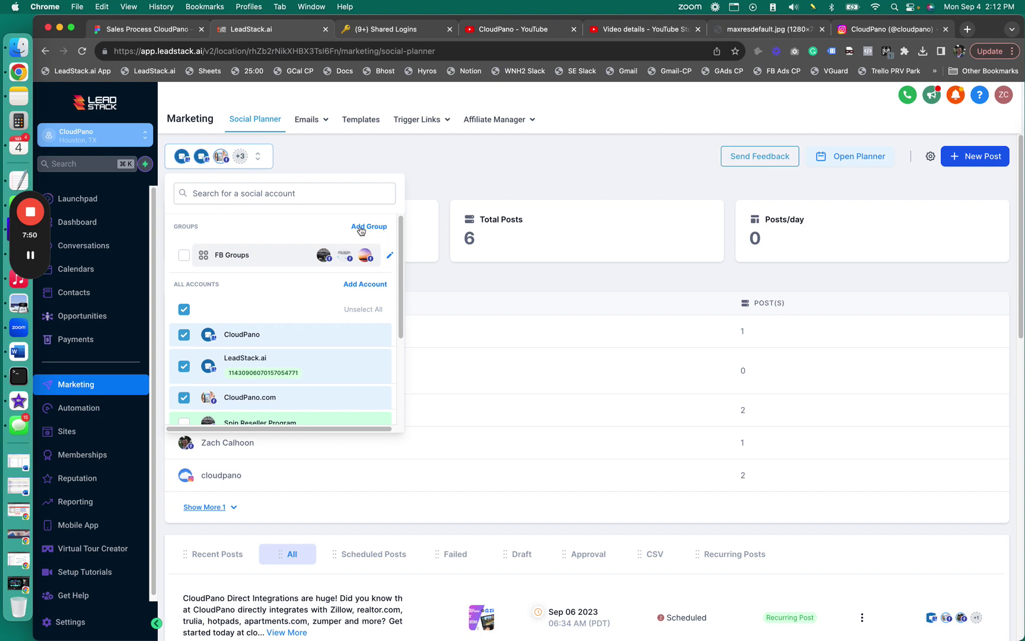
{"action": "scroll", "coordinate": [269, 291], "scroll_direction": "down", "scroll_amount": 3}
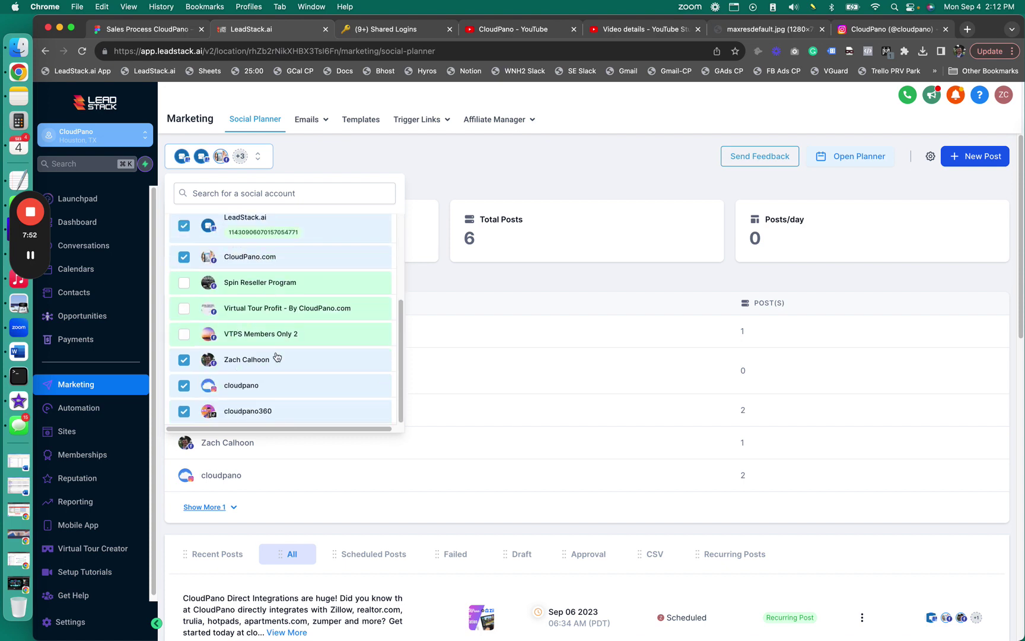
{"action": "scroll", "coordinate": [276, 356], "scroll_direction": "up", "scroll_amount": 3}
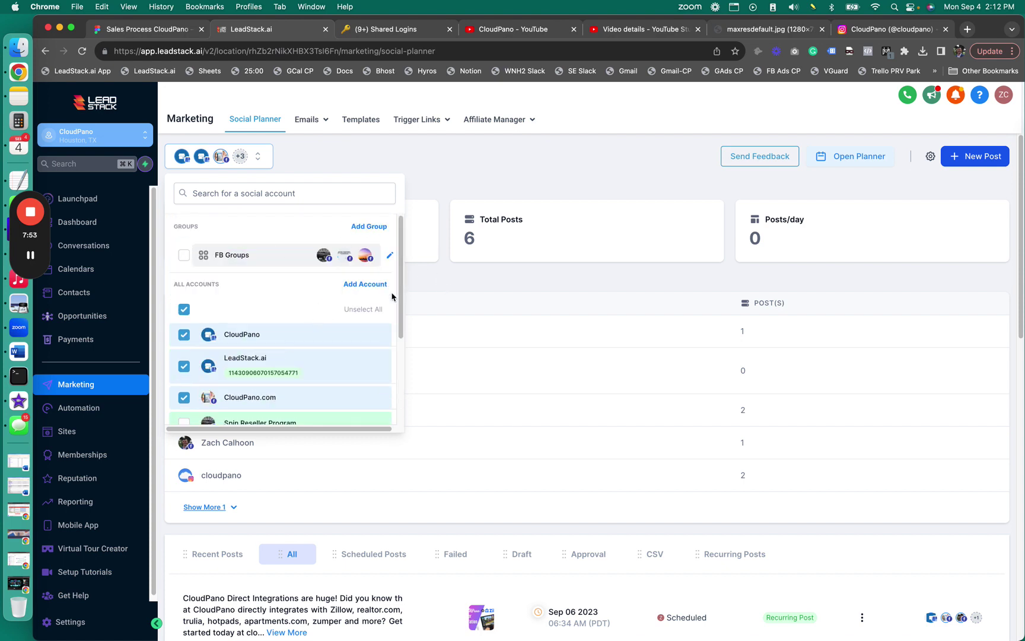
{"action": "left_click", "coordinate": [326, 161]}
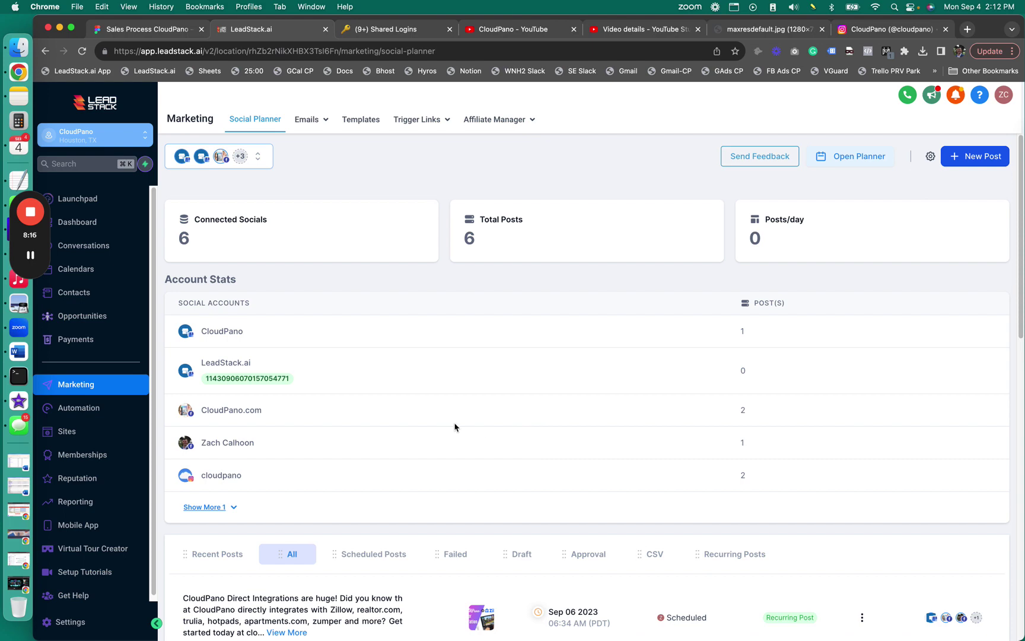
Examine the full post list for each post's date, status, type and target social accounts.
{"action": "scroll", "coordinate": [439, 424], "scroll_direction": "down", "scroll_amount": 5}
{"action": "scroll", "coordinate": [436, 428], "scroll_direction": "down", "scroll_amount": 7}
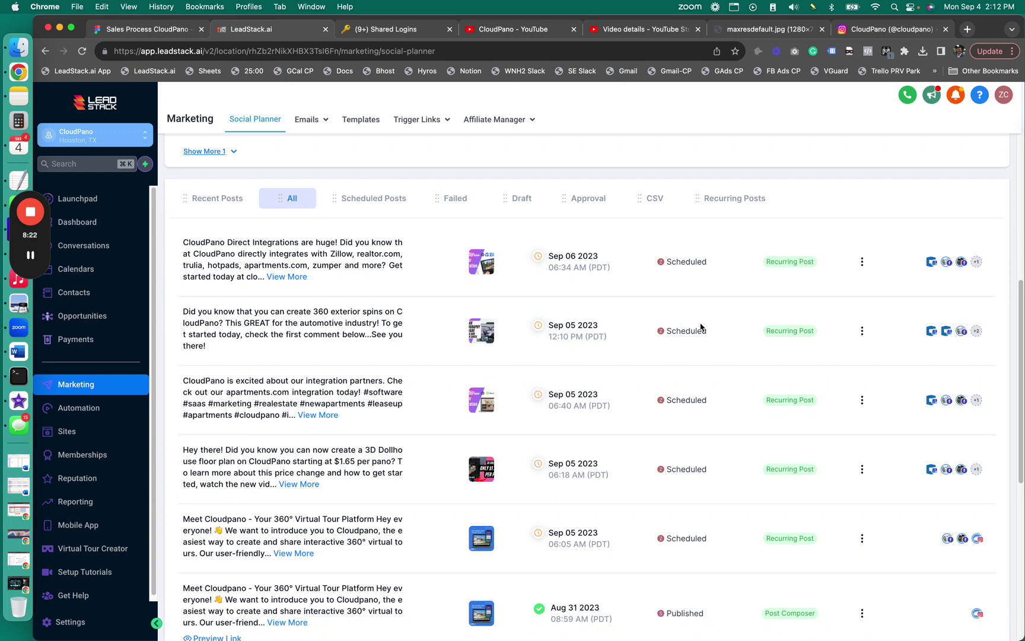
{"action": "scroll", "coordinate": [693, 284], "scroll_direction": "up", "scroll_amount": 6}
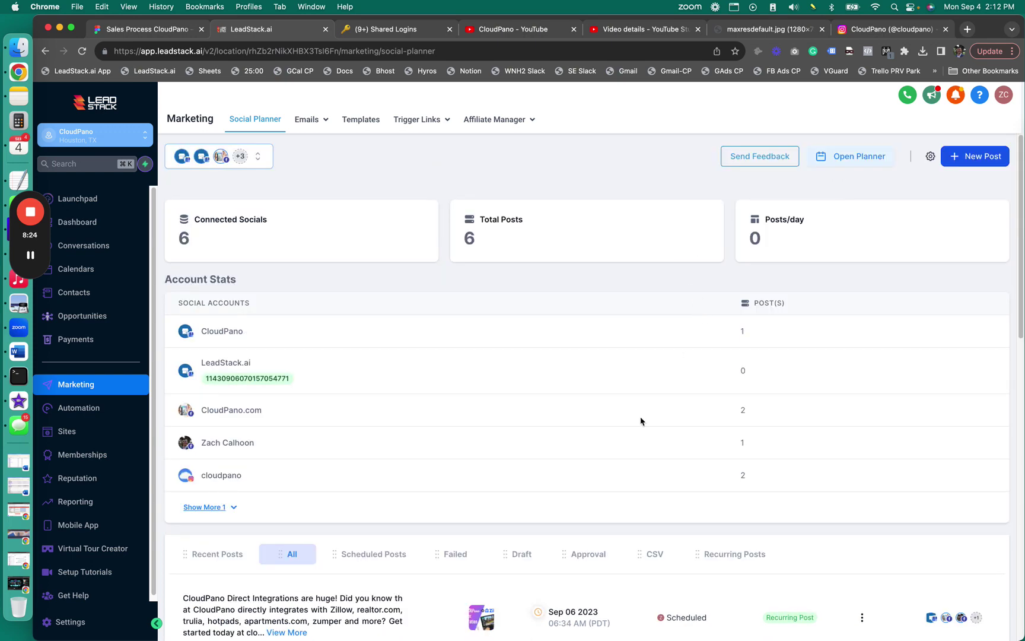
{"action": "scroll", "coordinate": [641, 419], "scroll_direction": "down", "scroll_amount": 3}
{"action": "scroll", "coordinate": [648, 442], "scroll_direction": "down", "scroll_amount": 6}
{"action": "scroll", "coordinate": [647, 451], "scroll_direction": "up", "scroll_amount": 1}
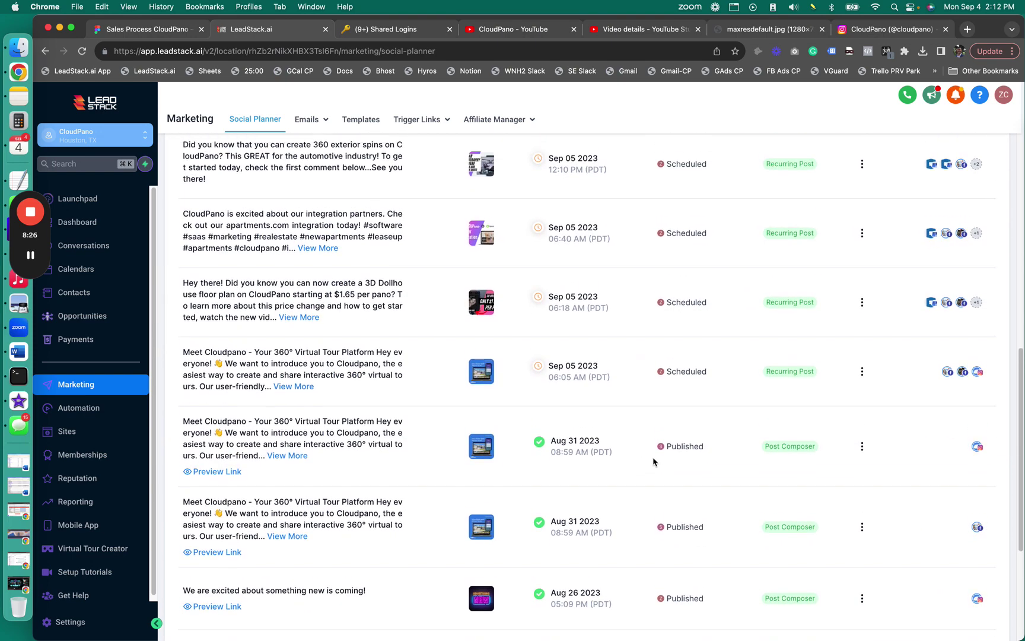
{"action": "scroll", "coordinate": [653, 463], "scroll_direction": "up", "scroll_amount": 3}
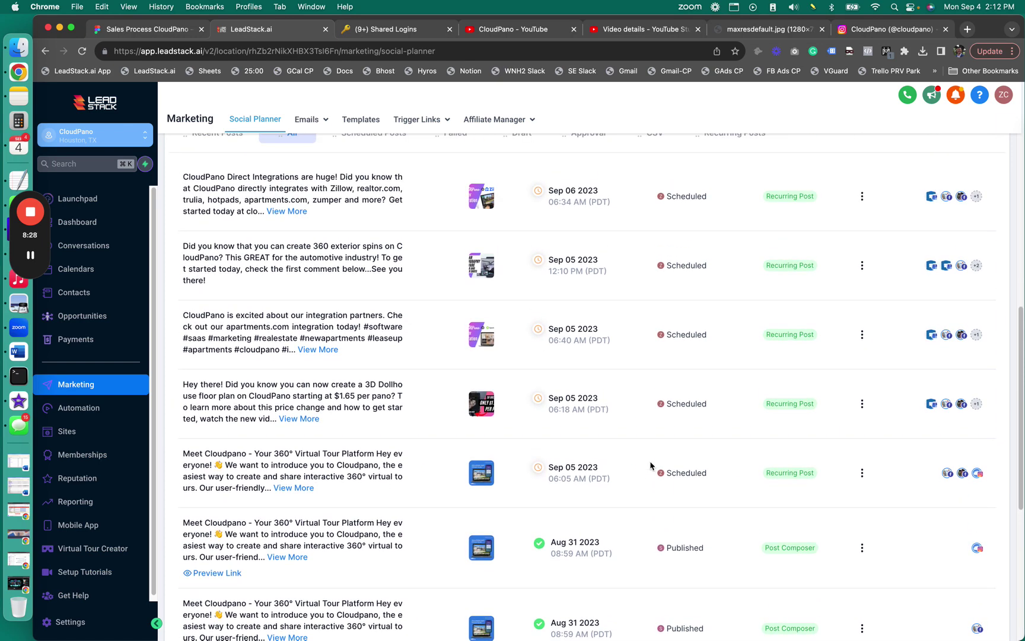
{"action": "scroll", "coordinate": [651, 464], "scroll_direction": "up", "scroll_amount": 2}
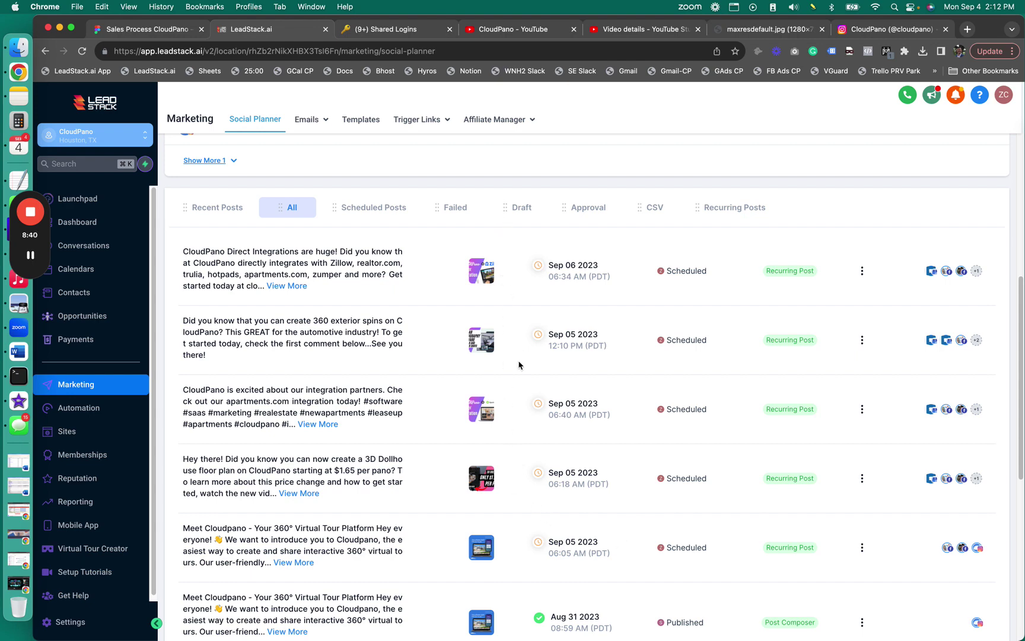
{"action": "scroll", "coordinate": [653, 380], "scroll_direction": "up", "scroll_amount": 3}
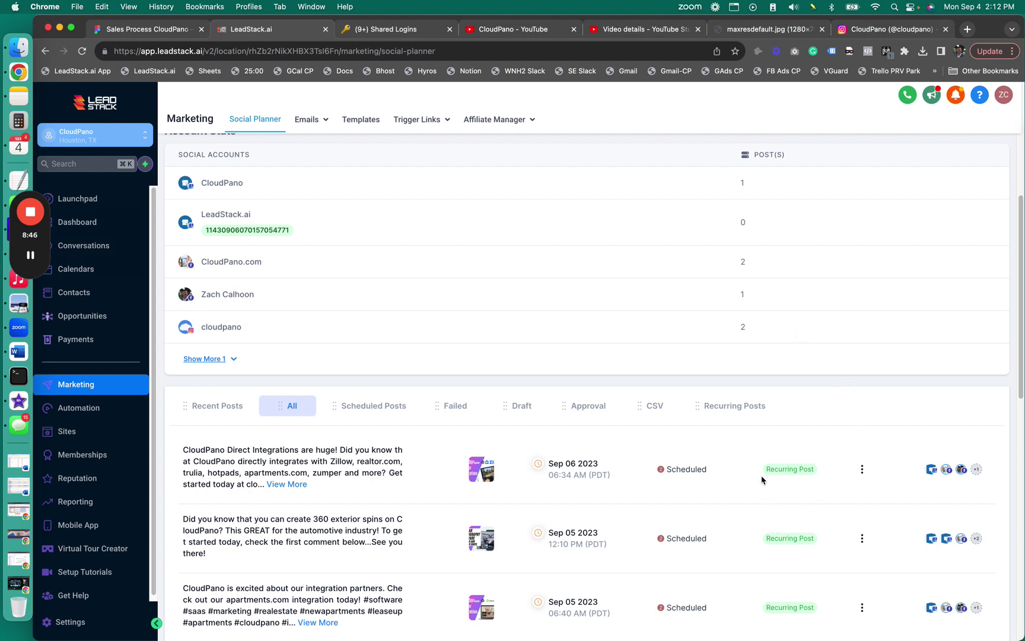
{"action": "scroll", "coordinate": [700, 505], "scroll_direction": "down", "scroll_amount": 1}
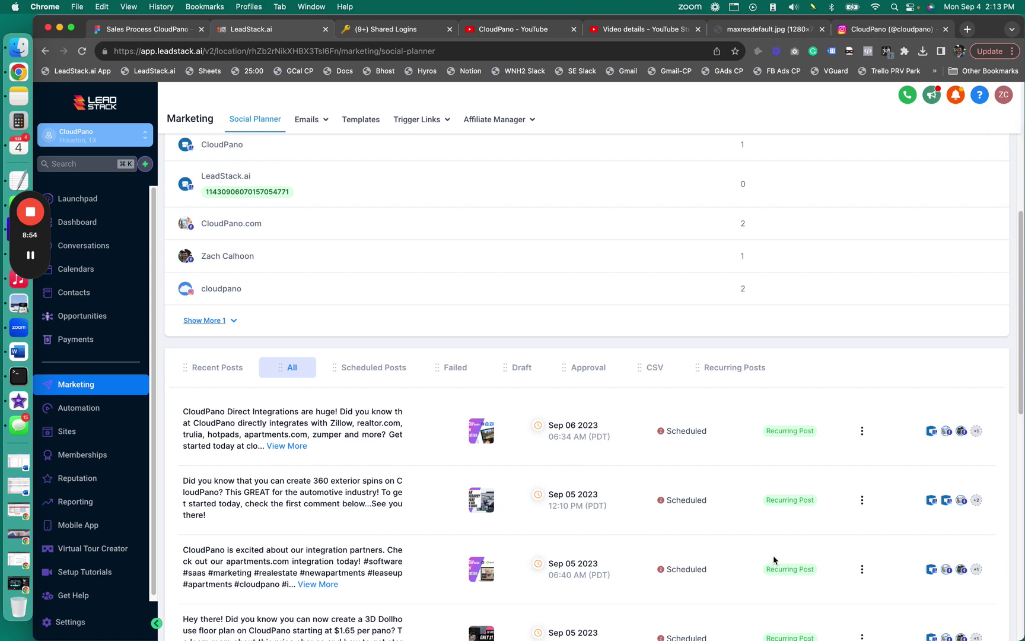
{"action": "scroll", "coordinate": [776, 539], "scroll_direction": "up", "scroll_amount": 3}
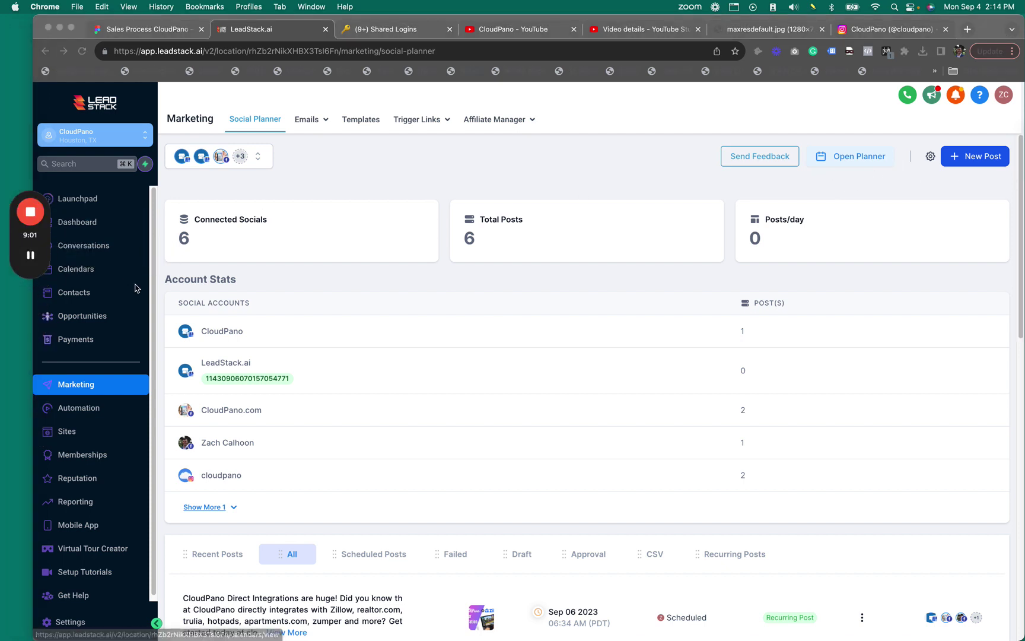
Reopen the planner calendar and switch it to the week view and back to the month view.
{"action": "left_click", "coordinate": [844, 162]}
{"action": "left_click", "coordinate": [848, 159]}
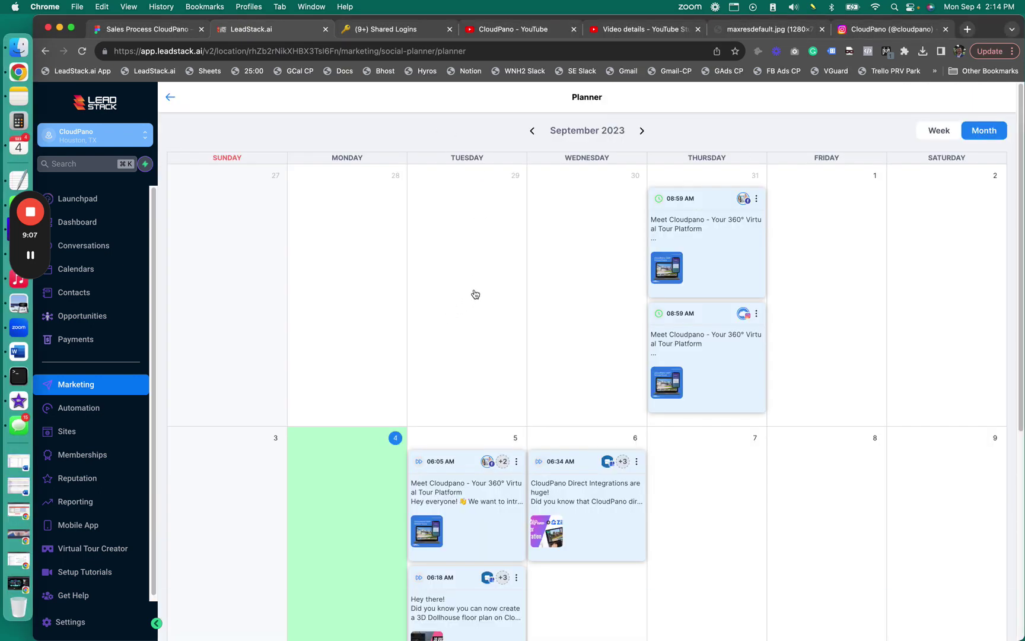
{"action": "left_click", "coordinate": [937, 134]}
{"action": "left_click", "coordinate": [990, 131]}
{"action": "mouse_move", "coordinate": [41, 273]}
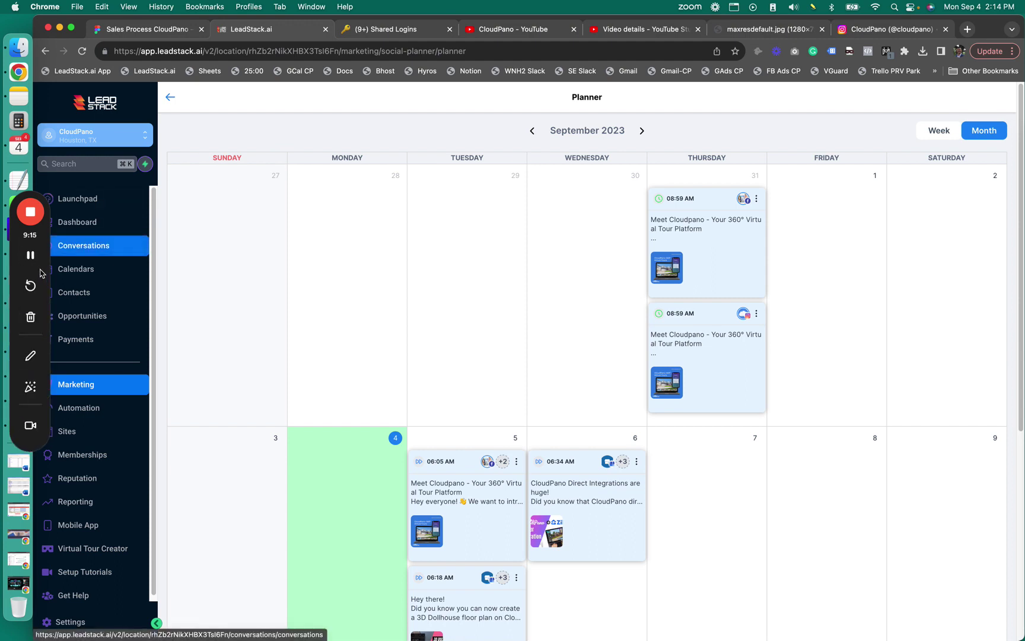
{"action": "left_click", "coordinate": [31, 357]}
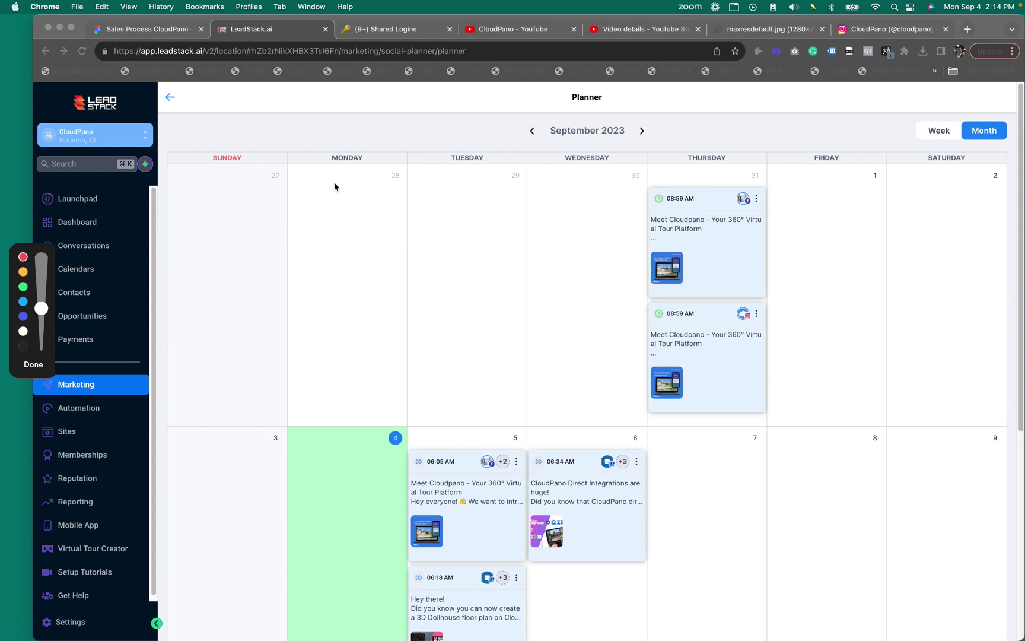
{"action": "mouse_move", "coordinate": [366, 207]}
{"action": "left_mouse_down"}
{"action": "mouse_move", "coordinate": [313, 328]}
{"action": "mouse_move", "coordinate": [336, 339]}
{"action": "left_mouse_up"}
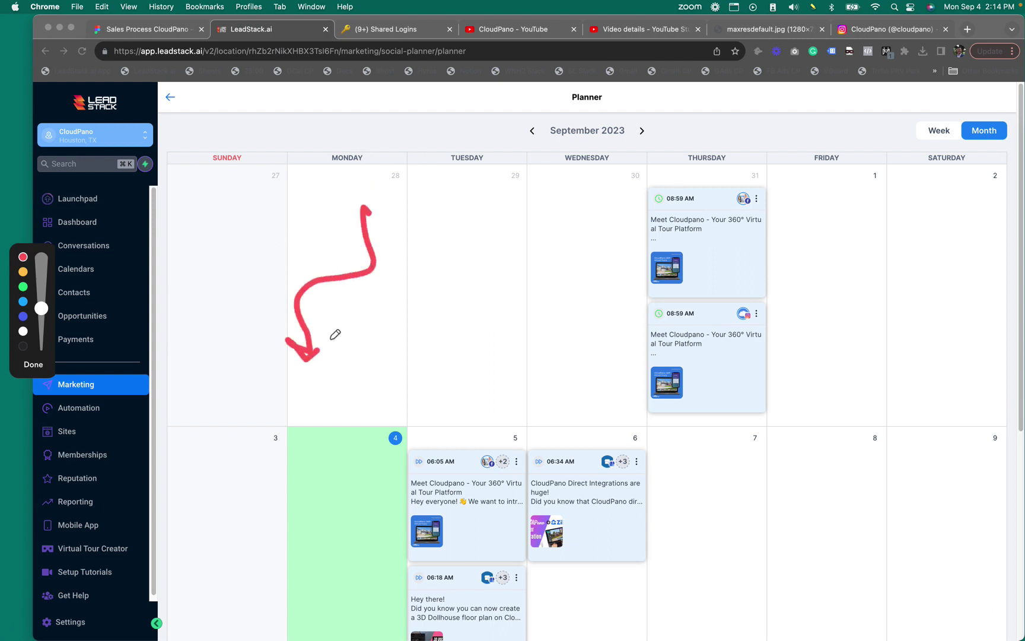
{"action": "mouse_move", "coordinate": [368, 209]}
{"action": "left_mouse_down"}
{"action": "mouse_move", "coordinate": [459, 268]}
{"action": "mouse_move", "coordinate": [492, 312]}
{"action": "mouse_move", "coordinate": [519, 309]}
{"action": "left_mouse_up"}
{"action": "mouse_move", "coordinate": [340, 152]}
{"action": "left_mouse_down"}
{"action": "mouse_move", "coordinate": [356, 207]}
{"action": "mouse_move", "coordinate": [364, 163]}
{"action": "left_mouse_up"}
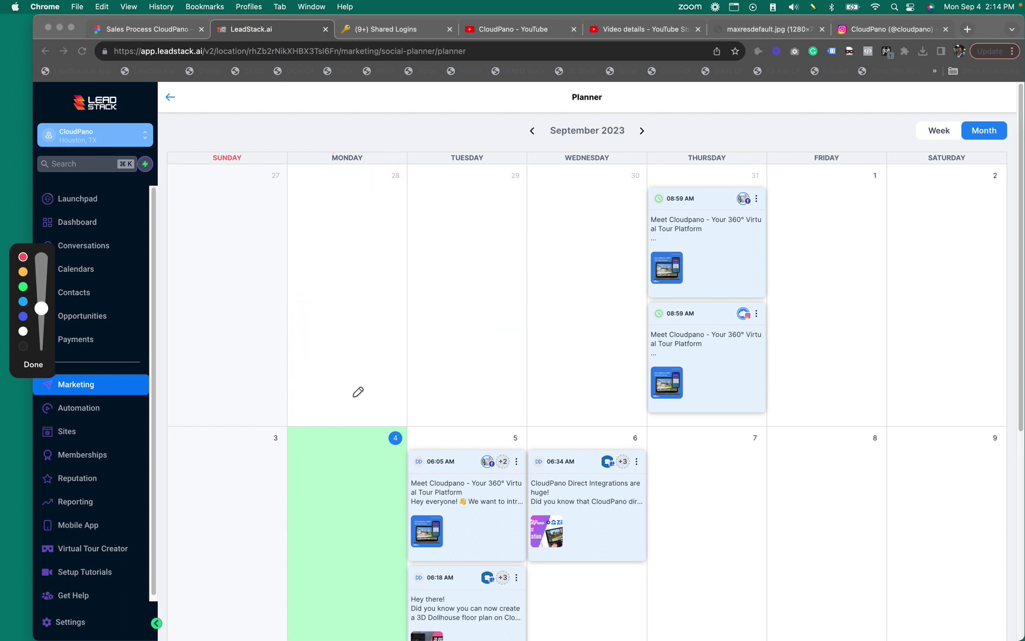
{"action": "mouse_move", "coordinate": [215, 289]}
{"action": "left_mouse_down"}
{"action": "mouse_move", "coordinate": [220, 448]}
{"action": "mouse_move", "coordinate": [373, 371]}
{"action": "mouse_move", "coordinate": [204, 452]}
{"action": "left_mouse_up"}
{"action": "left_click_drag", "start_coordinate": [268, 340], "coordinate": [274, 424]}
{"action": "left_click_drag", "start_coordinate": [522, 274], "coordinate": [524, 304]}
{"action": "left_click_drag", "start_coordinate": [519, 380], "coordinate": [504, 418]}
{"action": "mouse_move", "coordinate": [536, 270]}
{"action": "left_mouse_down"}
{"action": "mouse_move", "coordinate": [580, 394]}
{"action": "mouse_move", "coordinate": [529, 405]}
{"action": "left_mouse_up"}
{"action": "mouse_move", "coordinate": [570, 324]}
{"action": "left_mouse_down"}
{"action": "mouse_move", "coordinate": [599, 306]}
{"action": "mouse_move", "coordinate": [669, 366]}
{"action": "left_mouse_up"}
{"action": "mouse_move", "coordinate": [389, 204]}
{"action": "left_mouse_down"}
{"action": "mouse_move", "coordinate": [440, 201]}
{"action": "mouse_move", "coordinate": [425, 219]}
{"action": "left_mouse_up"}
{"action": "mouse_move", "coordinate": [474, 178]}
{"action": "left_mouse_down"}
{"action": "mouse_move", "coordinate": [455, 218]}
{"action": "mouse_move", "coordinate": [497, 193]}
{"action": "mouse_move", "coordinate": [517, 203]}
{"action": "left_mouse_up"}
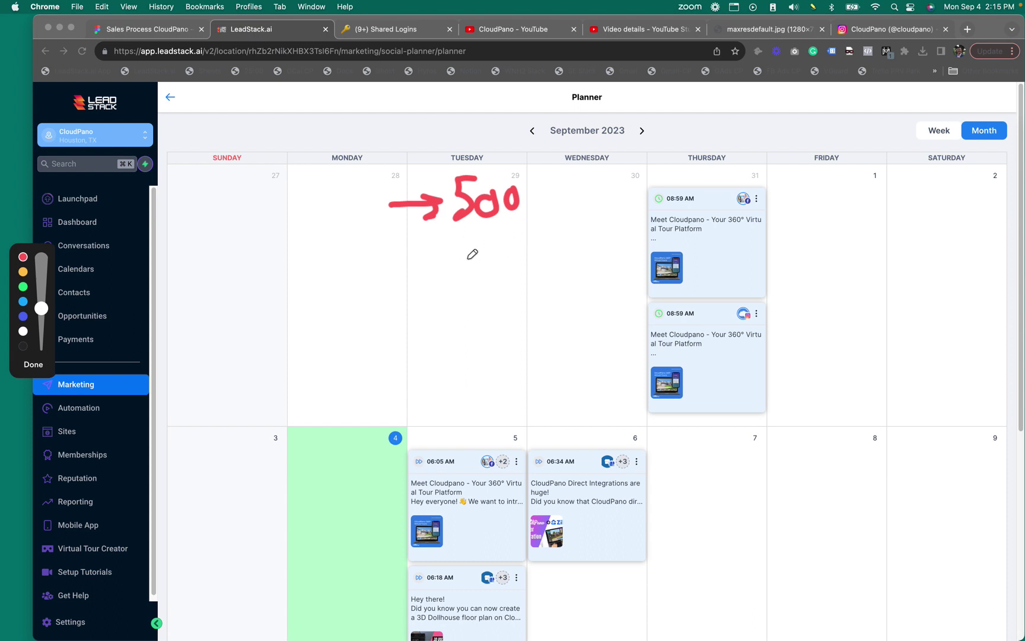
{"action": "mouse_move", "coordinate": [488, 173]}
{"action": "left_mouse_down"}
{"action": "mouse_move", "coordinate": [458, 211]}
{"action": "mouse_move", "coordinate": [487, 212]}
{"action": "left_mouse_up"}
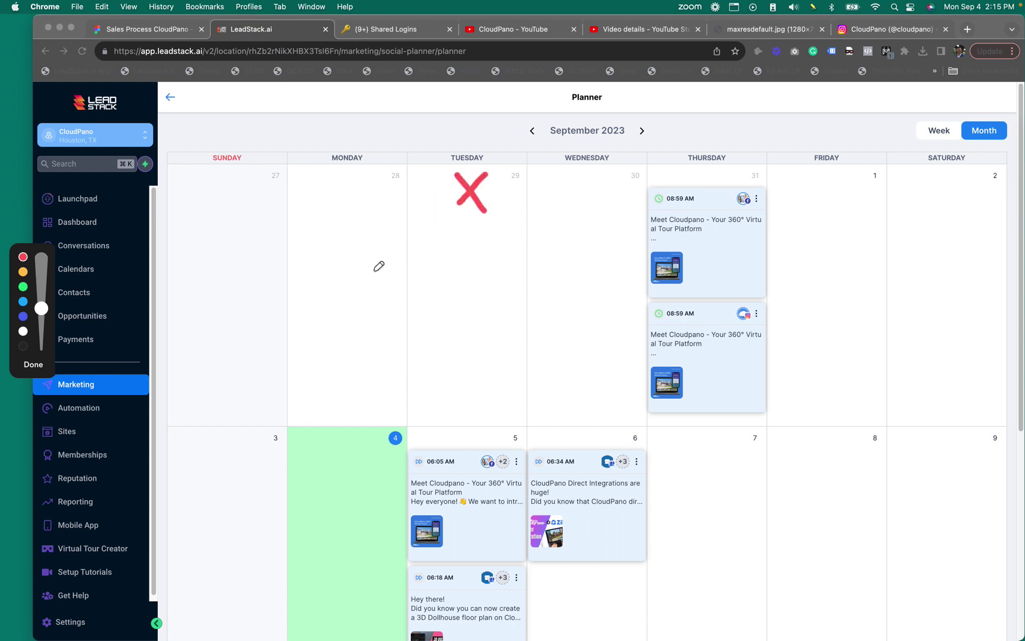
{"action": "mouse_move", "coordinate": [352, 264]}
{"action": "left_mouse_down"}
{"action": "mouse_move", "coordinate": [414, 261]}
{"action": "mouse_move", "coordinate": [396, 280]}
{"action": "left_mouse_up"}
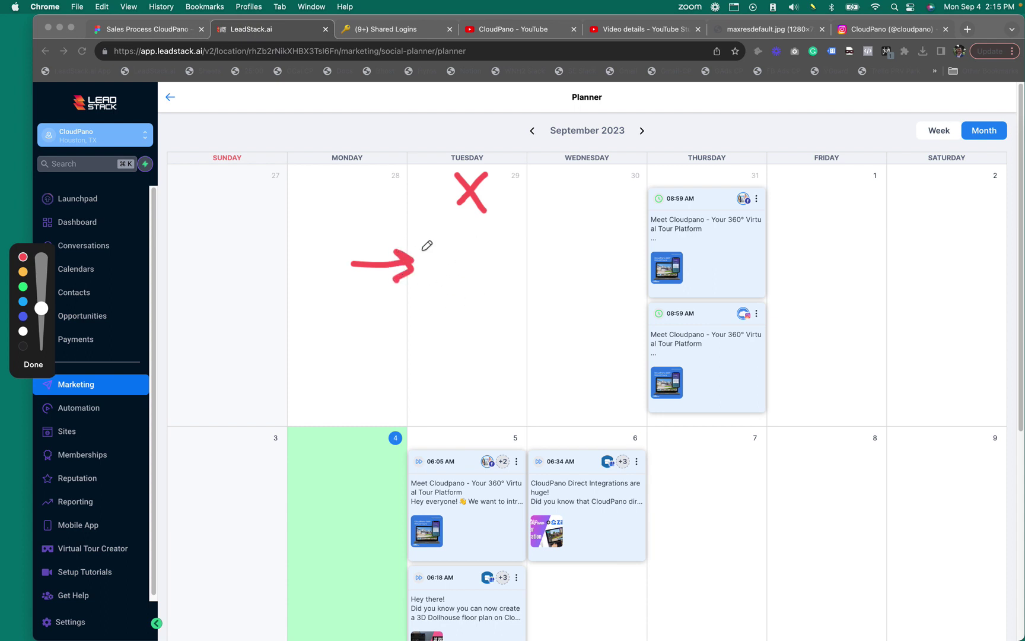
{"action": "mouse_move", "coordinate": [436, 242]}
{"action": "left_mouse_down"}
{"action": "mouse_move", "coordinate": [452, 253]}
{"action": "mouse_move", "coordinate": [441, 278]}
{"action": "left_mouse_up"}
{"action": "left_click_drag", "start_coordinate": [475, 245], "coordinate": [473, 245]}
{"action": "mouse_move", "coordinate": [508, 238]}
{"action": "left_mouse_down"}
{"action": "mouse_move", "coordinate": [520, 253]}
{"action": "mouse_move", "coordinate": [514, 237]}
{"action": "left_mouse_up"}
{"action": "left_click_drag", "start_coordinate": [394, 323], "coordinate": [538, 282]}
{"action": "mouse_move", "coordinate": [448, 325]}
{"action": "left_mouse_down"}
{"action": "mouse_move", "coordinate": [475, 339]}
{"action": "mouse_move", "coordinate": [586, 316]}
{"action": "left_mouse_up"}
{"action": "left_click_drag", "start_coordinate": [386, 384], "coordinate": [677, 363]}
{"action": "left_click_drag", "start_coordinate": [482, 410], "coordinate": [494, 441]}
{"action": "mouse_move", "coordinate": [524, 408]}
{"action": "left_mouse_down"}
{"action": "mouse_move", "coordinate": [503, 440]}
{"action": "mouse_move", "coordinate": [546, 410]}
{"action": "left_mouse_up"}
{"action": "mouse_move", "coordinate": [464, 408]}
{"action": "left_mouse_down"}
{"action": "mouse_move", "coordinate": [442, 416]}
{"action": "mouse_move", "coordinate": [442, 442]}
{"action": "mouse_move", "coordinate": [457, 444]}
{"action": "left_mouse_up"}
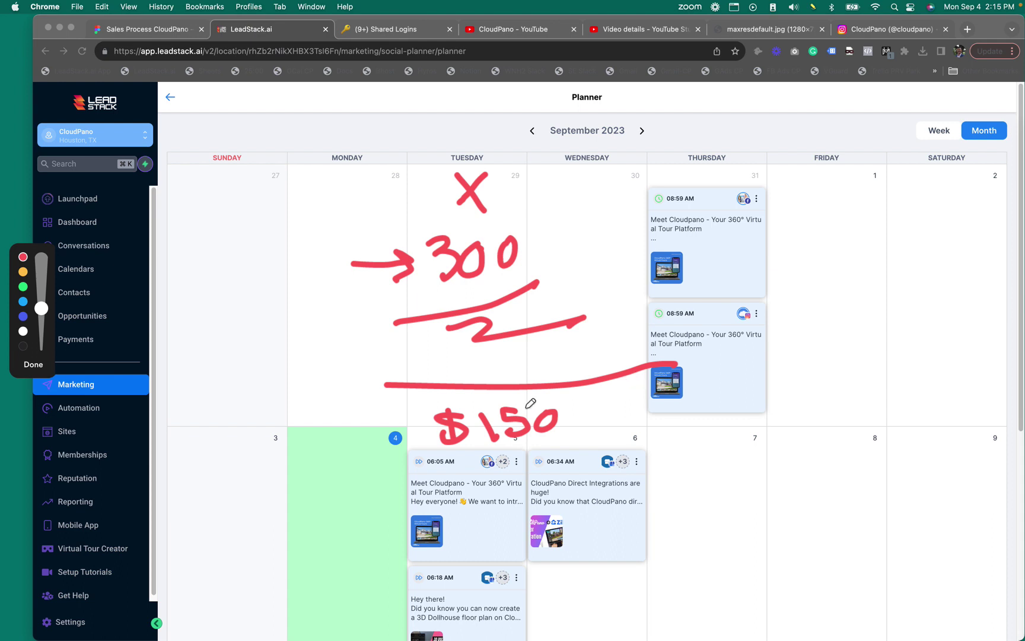
{"action": "mouse_move", "coordinate": [279, 306]}
{"action": "left_mouse_down"}
{"action": "mouse_move", "coordinate": [279, 380]}
{"action": "mouse_move", "coordinate": [323, 368]}
{"action": "left_mouse_up"}
{"action": "mouse_move", "coordinate": [227, 325]}
{"action": "left_mouse_down"}
{"action": "mouse_move", "coordinate": [202, 358]}
{"action": "mouse_move", "coordinate": [208, 376]}
{"action": "left_mouse_up"}
{"action": "left_click_drag", "start_coordinate": [208, 315], "coordinate": [211, 380]}
{"action": "left_click_drag", "start_coordinate": [358, 402], "coordinate": [415, 257]}
{"action": "mouse_move", "coordinate": [418, 337]}
{"action": "left_mouse_down"}
{"action": "mouse_move", "coordinate": [483, 334]}
{"action": "mouse_move", "coordinate": [513, 356]}
{"action": "left_mouse_up"}
{"action": "left_click_drag", "start_coordinate": [509, 315], "coordinate": [532, 331]}
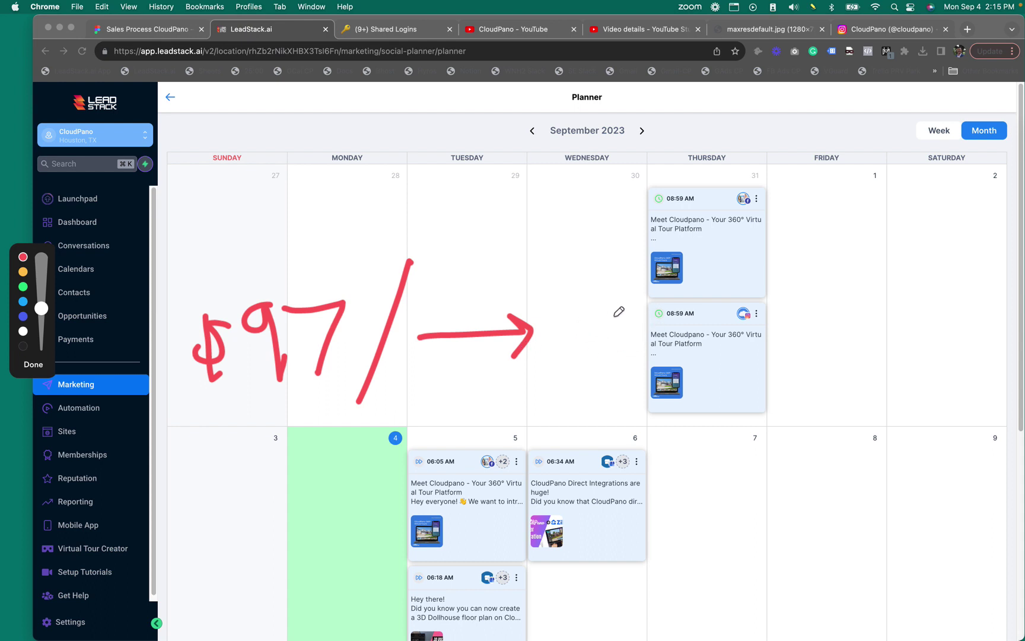
{"action": "mouse_move", "coordinate": [564, 303]}
{"action": "left_mouse_down"}
{"action": "mouse_move", "coordinate": [511, 368]}
{"action": "mouse_move", "coordinate": [590, 338]}
{"action": "mouse_move", "coordinate": [568, 303]}
{"action": "left_mouse_up"}
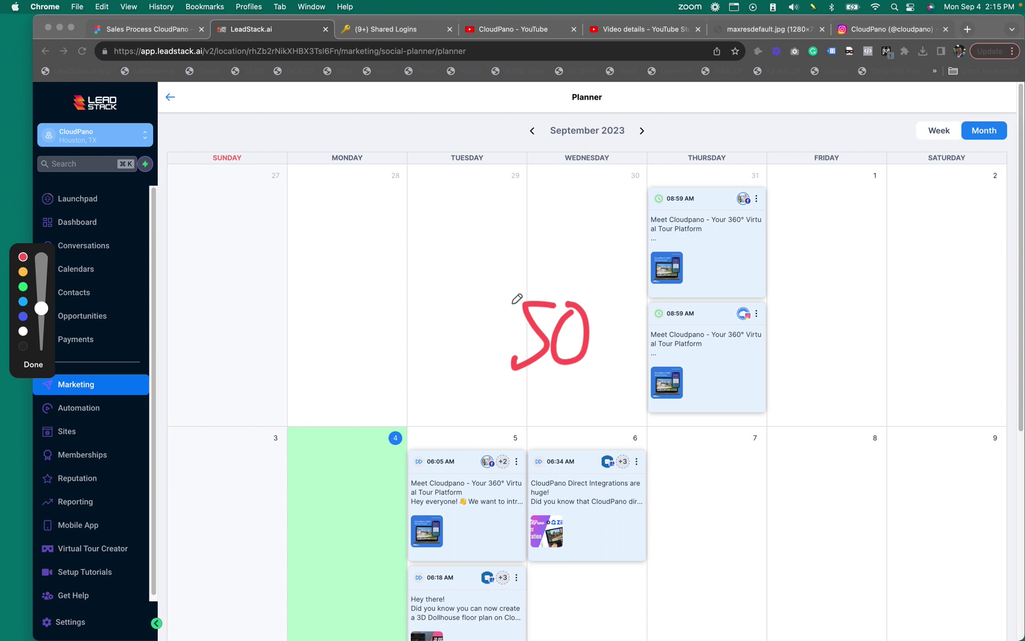
{"action": "mouse_move", "coordinate": [498, 328]}
{"action": "left_mouse_down"}
{"action": "mouse_move", "coordinate": [462, 335]}
{"action": "mouse_move", "coordinate": [489, 353]}
{"action": "left_mouse_up"}
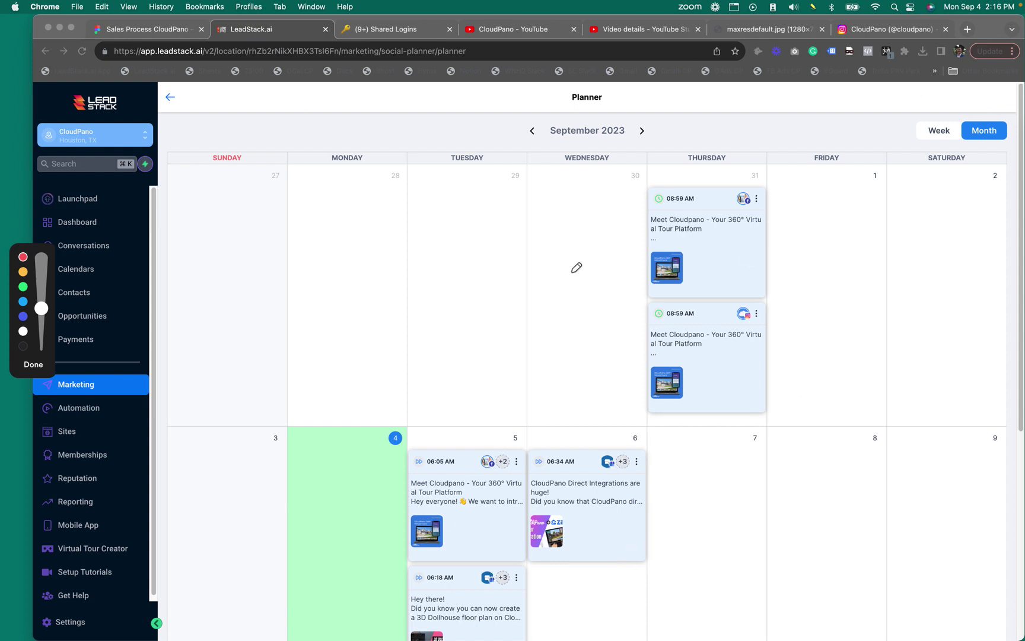
{"action": "mouse_move", "coordinate": [483, 224]}
{"action": "left_mouse_down"}
{"action": "mouse_move", "coordinate": [609, 221]}
{"action": "mouse_move", "coordinate": [591, 238]}
{"action": "left_mouse_up"}
{"action": "left_click_drag", "start_coordinate": [555, 323], "coordinate": [646, 318]}
{"action": "mouse_move", "coordinate": [622, 295]}
{"action": "left_mouse_down"}
{"action": "mouse_move", "coordinate": [646, 319]}
{"action": "mouse_move", "coordinate": [627, 341]}
{"action": "left_mouse_up"}
{"action": "mouse_move", "coordinate": [328, 434]}
{"action": "left_mouse_down"}
{"action": "mouse_move", "coordinate": [332, 459]}
{"action": "mouse_move", "coordinate": [384, 464]}
{"action": "mouse_move", "coordinate": [392, 509]}
{"action": "left_mouse_up"}
{"action": "left_click_drag", "start_coordinate": [583, 392], "coordinate": [593, 466]}
{"action": "left_click_drag", "start_coordinate": [574, 440], "coordinate": [611, 438]}
{"action": "left_click_drag", "start_coordinate": [251, 194], "coordinate": [256, 242]}
{"action": "left_click_drag", "start_coordinate": [294, 208], "coordinate": [295, 200]}
{"action": "left_click_drag", "start_coordinate": [375, 200], "coordinate": [375, 232]}
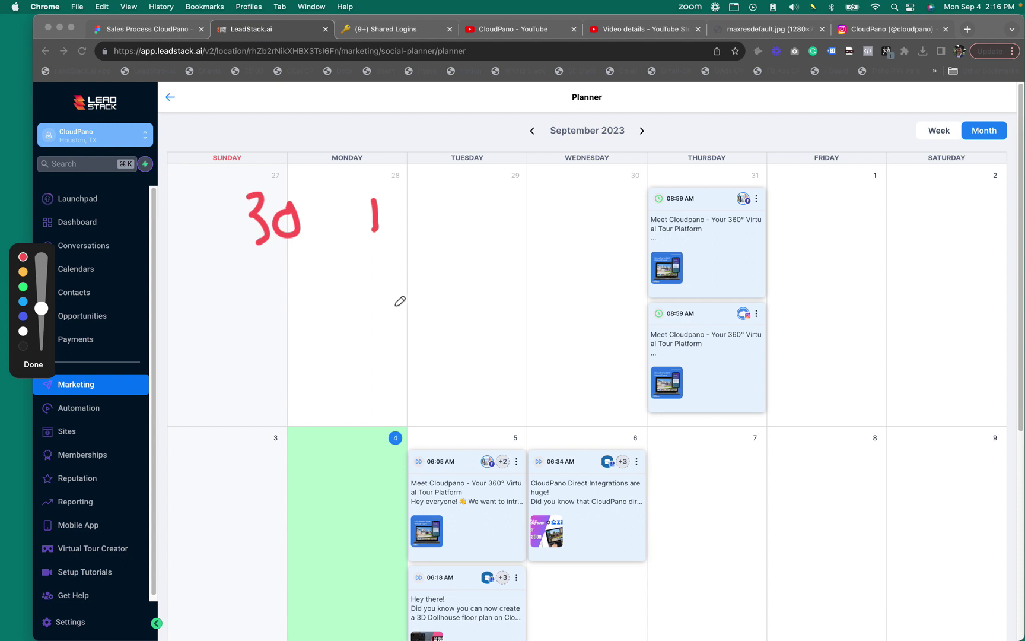
{"action": "left_click_drag", "start_coordinate": [349, 265], "coordinate": [354, 308]}
{"action": "mouse_move", "coordinate": [369, 290]}
{"action": "left_mouse_down"}
{"action": "mouse_move", "coordinate": [382, 272]}
{"action": "mouse_move", "coordinate": [369, 285]}
{"action": "left_mouse_up"}
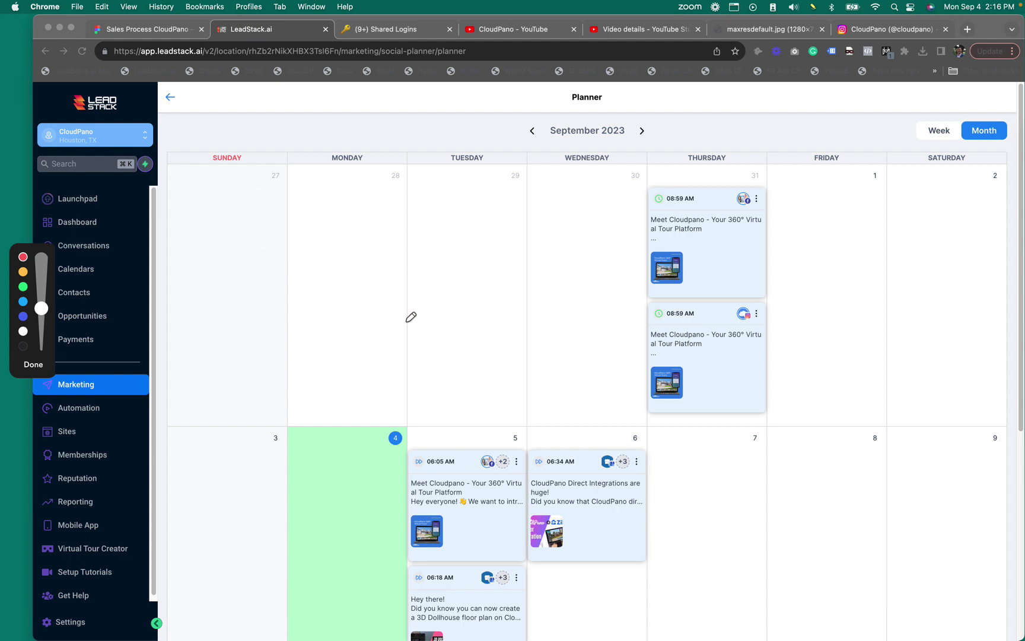
{"action": "left_click_drag", "start_coordinate": [261, 218], "coordinate": [273, 285]}
{"action": "left_click_drag", "start_coordinate": [321, 232], "coordinate": [339, 231]}
{"action": "left_click_drag", "start_coordinate": [407, 202], "coordinate": [367, 320]}
{"action": "mouse_move", "coordinate": [389, 188]}
{"action": "left_mouse_down"}
{"action": "mouse_move", "coordinate": [208, 324]}
{"action": "mouse_move", "coordinate": [232, 311]}
{"action": "left_mouse_up"}
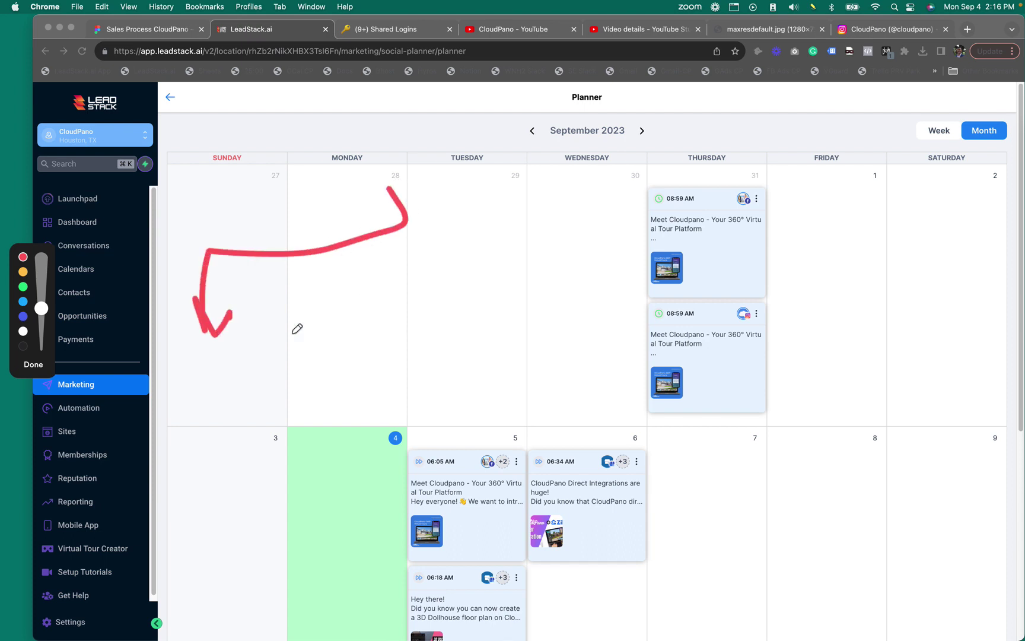
{"action": "mouse_move", "coordinate": [421, 227]}
{"action": "left_mouse_down"}
{"action": "mouse_move", "coordinate": [406, 356]}
{"action": "mouse_move", "coordinate": [583, 247]}
{"action": "mouse_move", "coordinate": [636, 323]}
{"action": "left_mouse_up"}
{"action": "left_click_drag", "start_coordinate": [207, 359], "coordinate": [202, 415]}
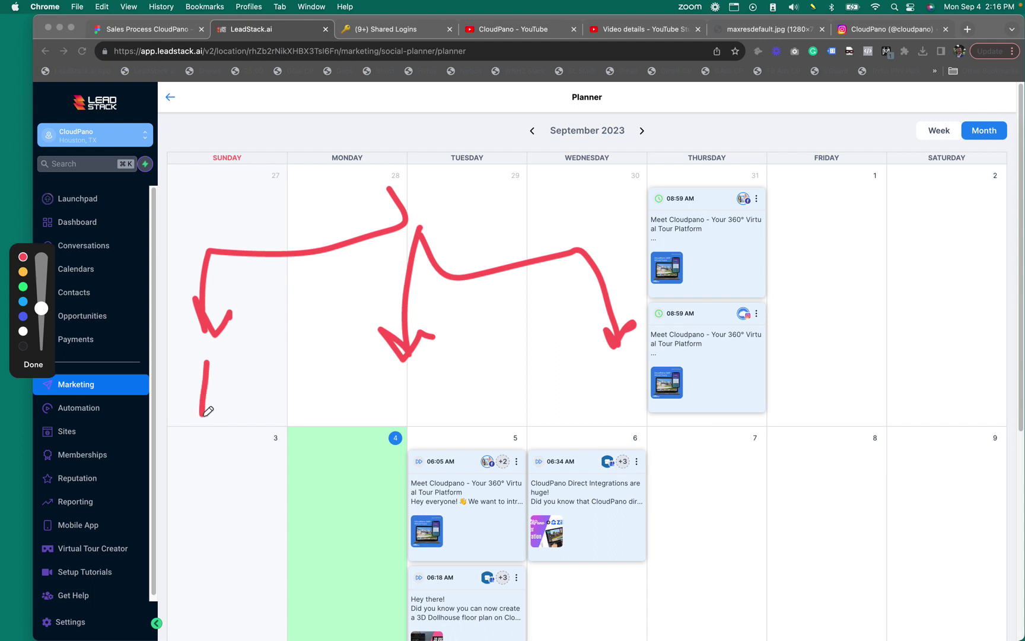
{"action": "left_click_drag", "start_coordinate": [398, 388], "coordinate": [378, 423]}
{"action": "mouse_move", "coordinate": [569, 382]}
{"action": "left_mouse_down"}
{"action": "mouse_move", "coordinate": [576, 420]}
{"action": "mouse_move", "coordinate": [617, 401]}
{"action": "left_mouse_up"}
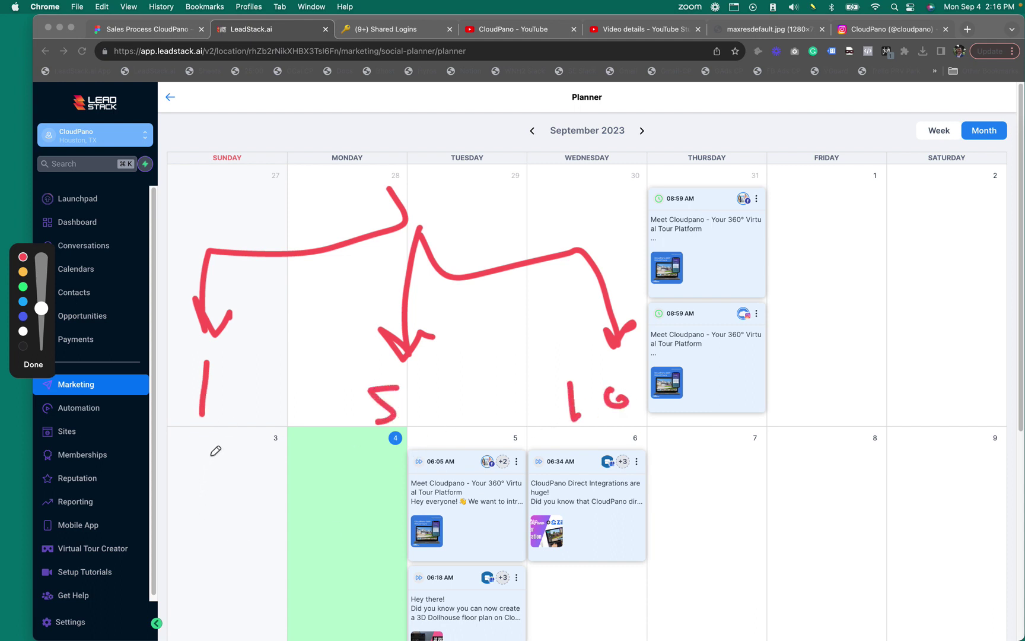
{"action": "left_click", "coordinate": [192, 476]}
{"action": "left_click", "coordinate": [366, 462]}
{"action": "left_click", "coordinate": [590, 449]}
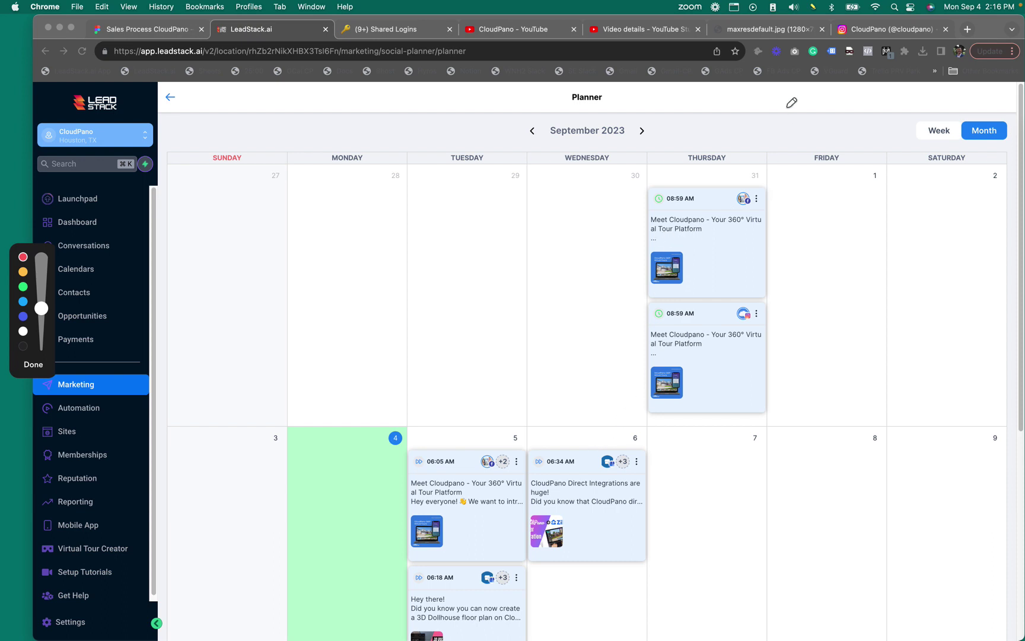
{"action": "left_click", "coordinate": [32, 364]}
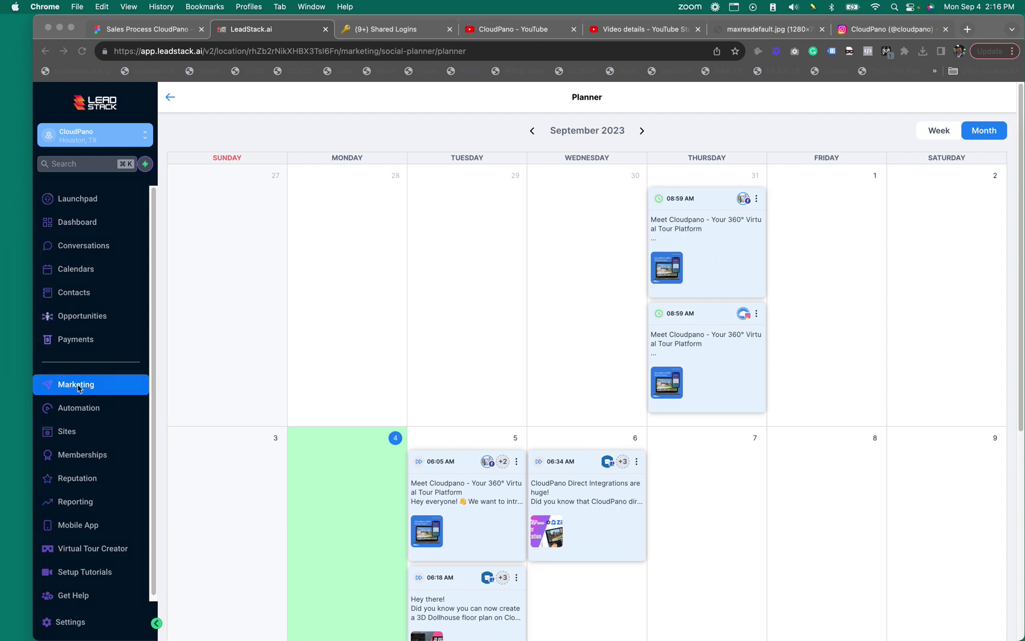
Return to the Social Planner overview and open the Social Planner template library for a new post.
{"action": "left_click", "coordinate": [170, 98]}
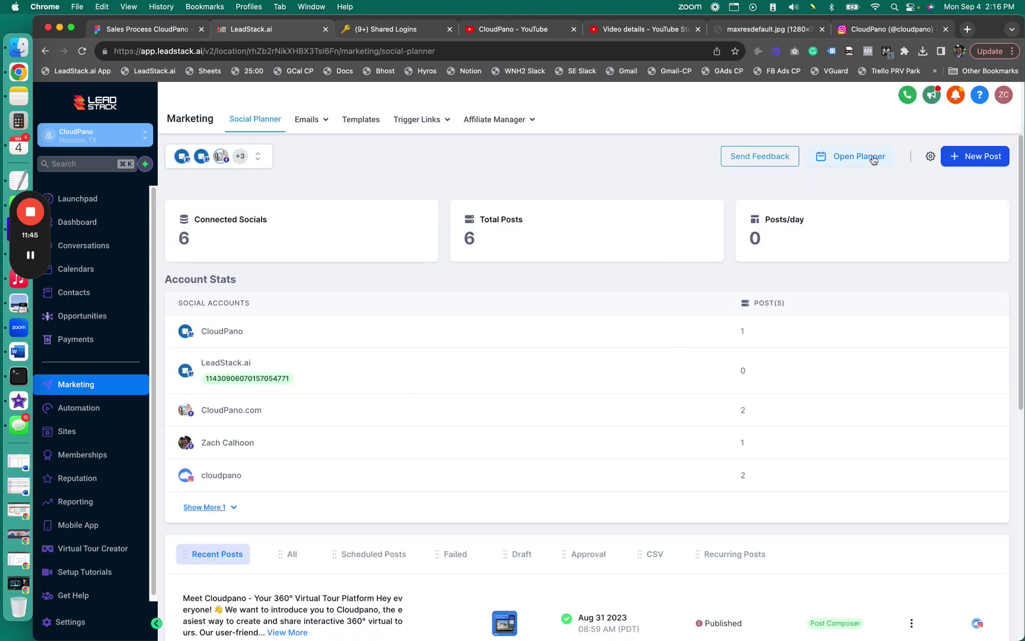
{"action": "left_click", "coordinate": [971, 156]}
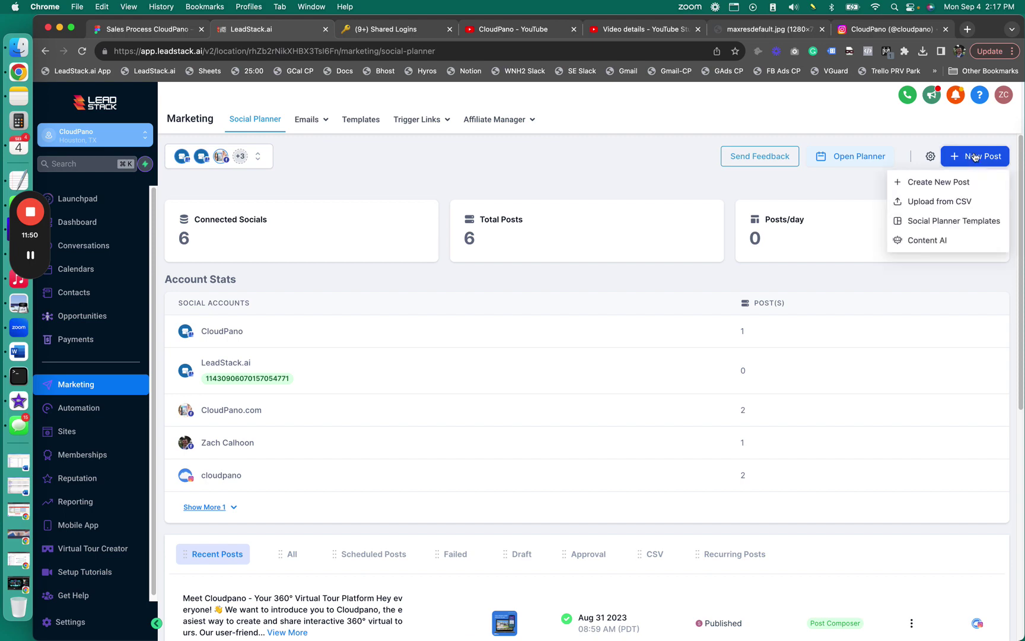
{"action": "left_click", "coordinate": [958, 224]}
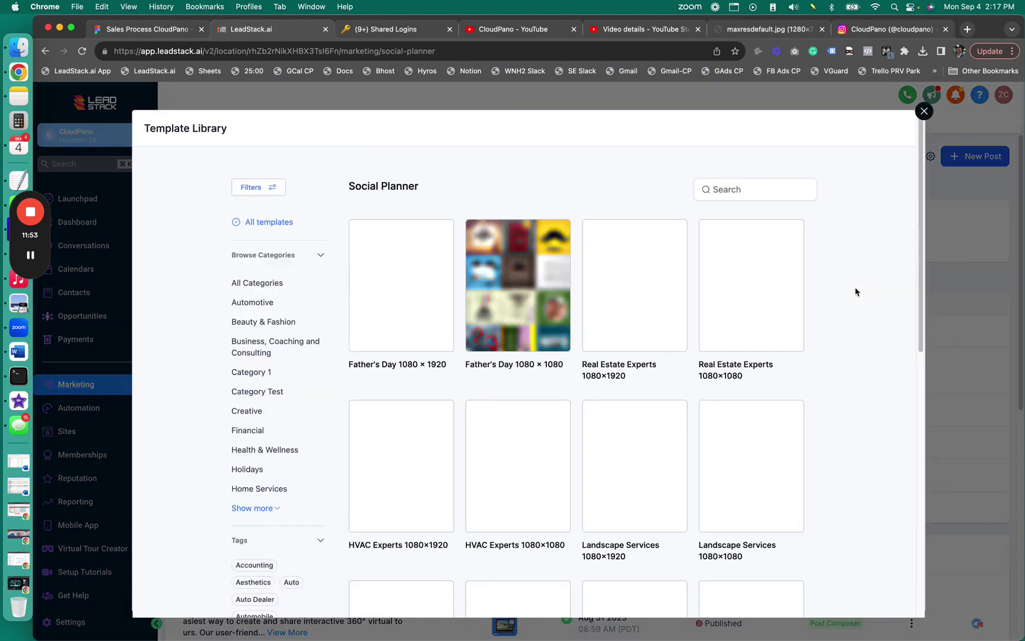
{"action": "mouse_move", "coordinate": [655, 411]}
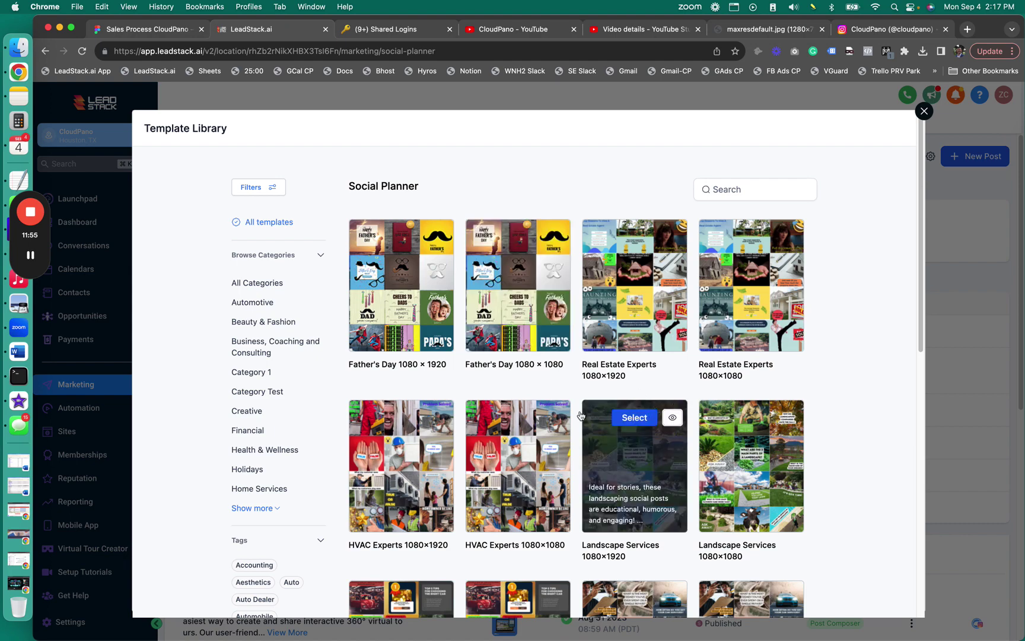
Expand the template library's category list and filter the templates by the Real Estate category.
{"action": "left_click", "coordinate": [747, 185]}
{"action": "scroll", "coordinate": [267, 510], "scroll_direction": "down", "scroll_amount": 1}
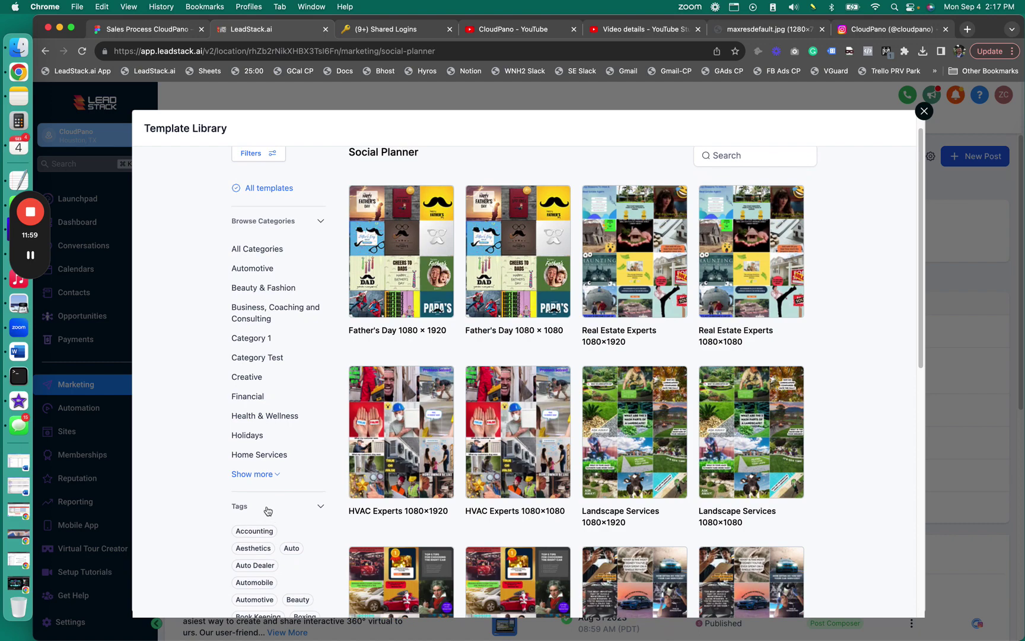
{"action": "left_click", "coordinate": [266, 475]}
{"action": "scroll", "coordinate": [268, 479], "scroll_direction": "down", "scroll_amount": 3}
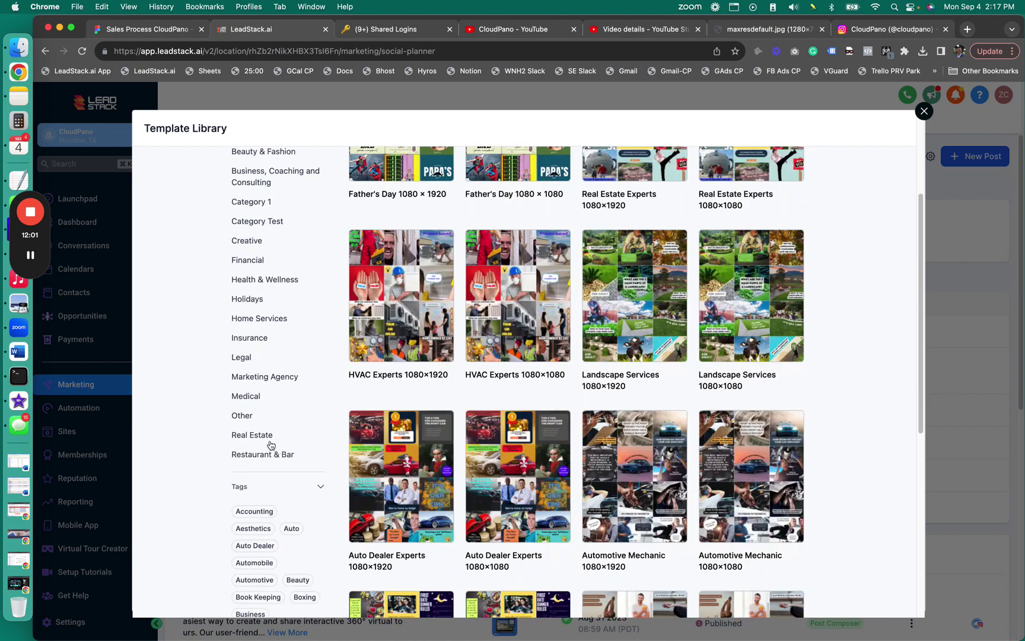
{"action": "left_click", "coordinate": [259, 436]}
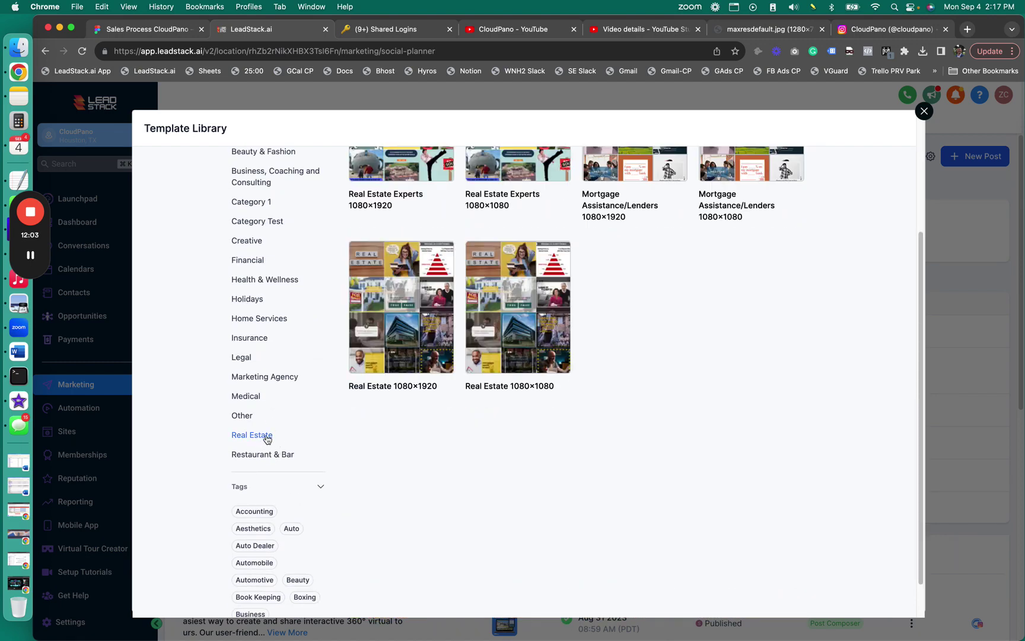
{"action": "scroll", "coordinate": [658, 370], "scroll_direction": "up", "scroll_amount": 4}
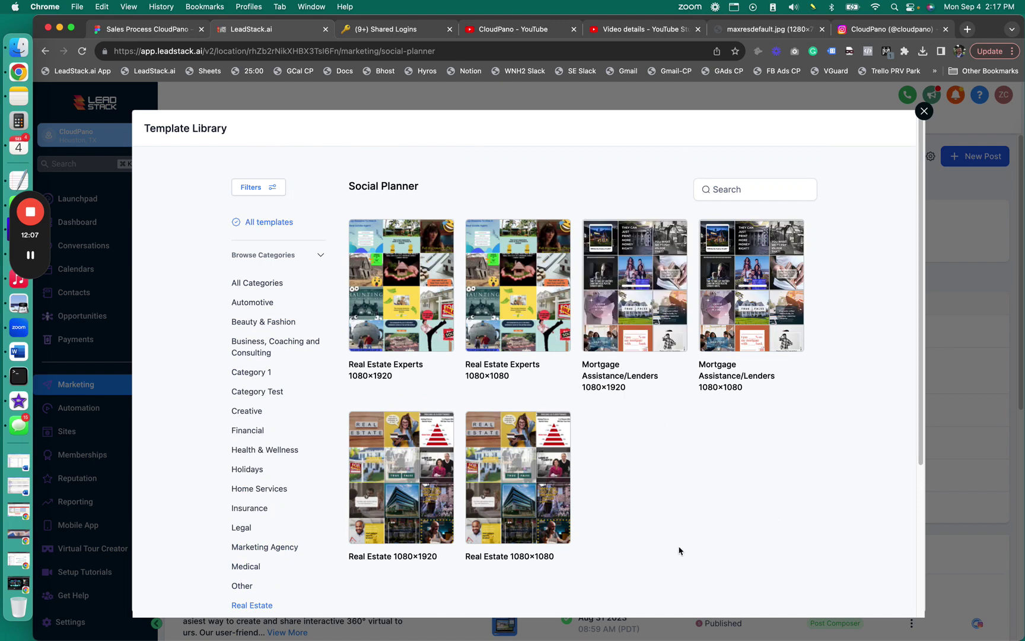
Preview the Real Estate 1080×1080 template, examine its post images and captions, and return to the template library.
{"action": "mouse_move", "coordinate": [566, 488]}
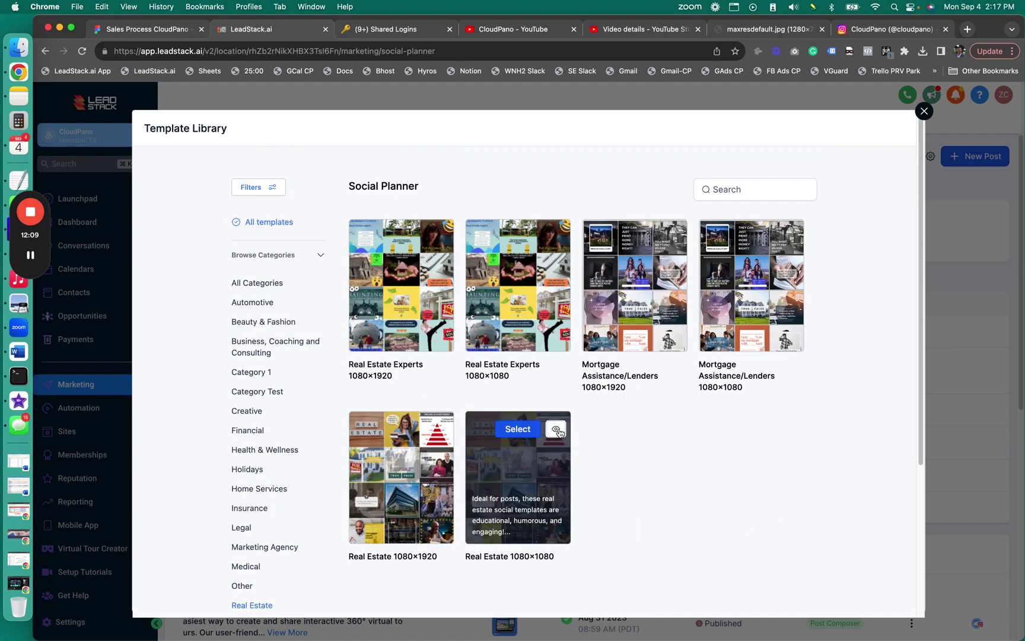
{"action": "left_click", "coordinate": [556, 430]}
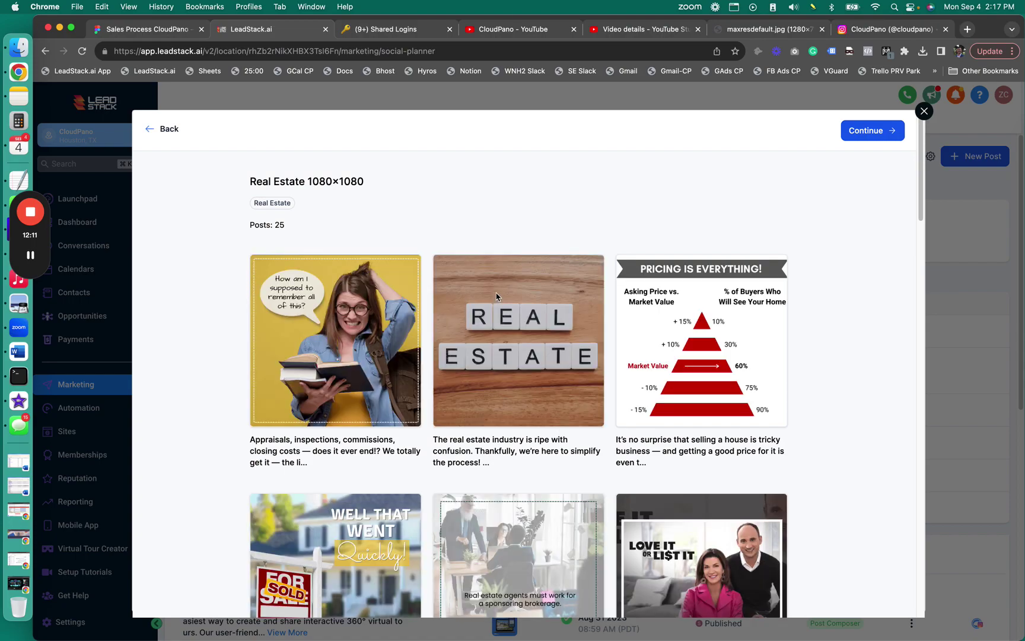
{"action": "scroll", "coordinate": [426, 293], "scroll_direction": "down", "scroll_amount": 20}
{"action": "scroll", "coordinate": [584, 402], "scroll_direction": "down", "scroll_amount": 1}
{"action": "scroll", "coordinate": [584, 402], "scroll_direction": "up", "scroll_amount": 4}
{"action": "scroll", "coordinate": [581, 410], "scroll_direction": "down", "scroll_amount": 10}
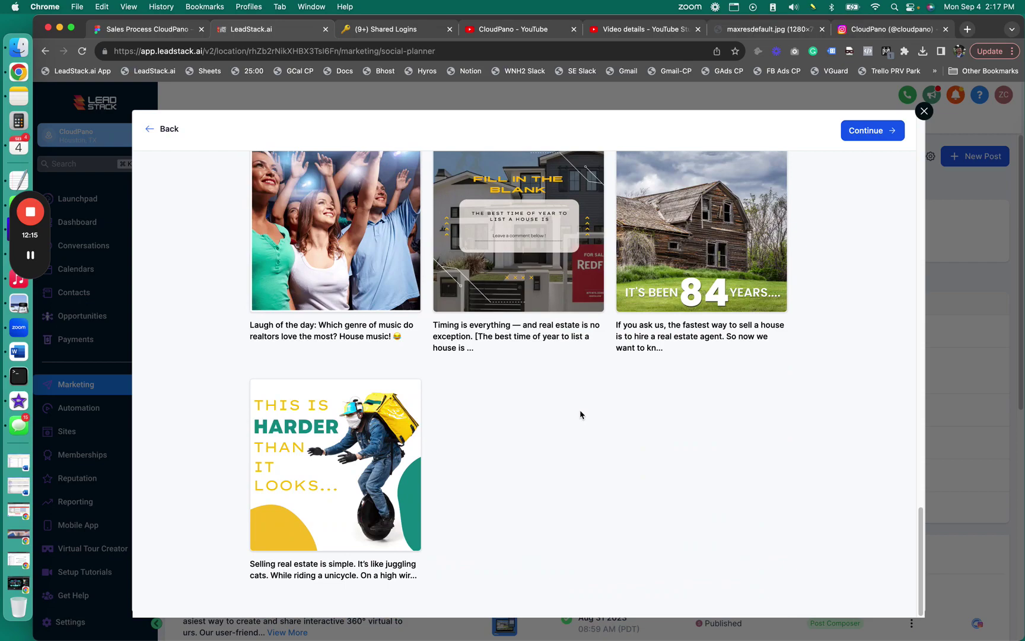
{"action": "scroll", "coordinate": [580, 409], "scroll_direction": "up", "scroll_amount": 10}
{"action": "scroll", "coordinate": [579, 407], "scroll_direction": "up", "scroll_amount": 5}
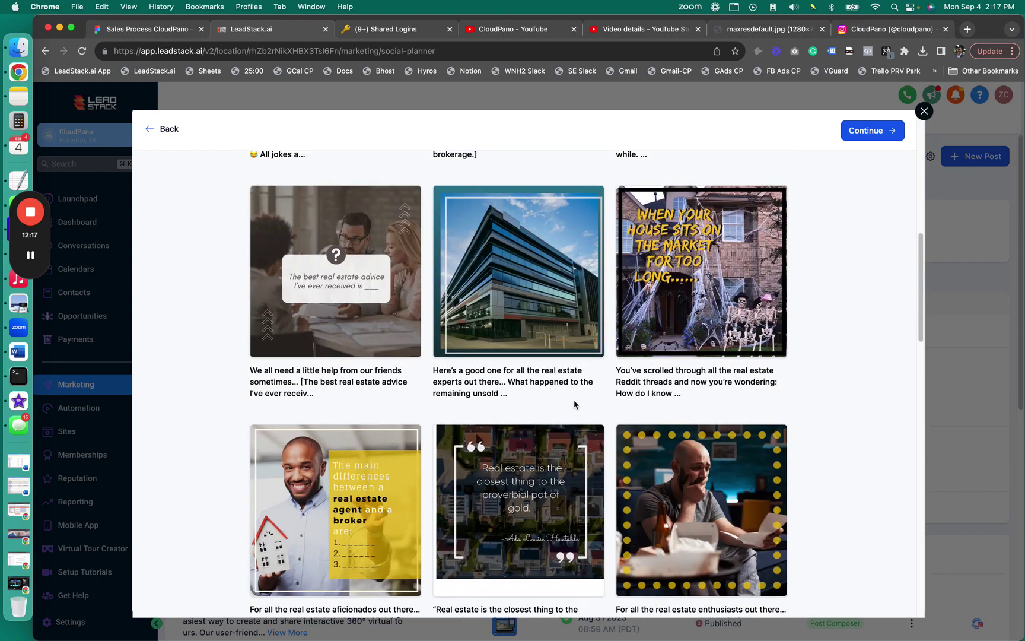
{"action": "scroll", "coordinate": [574, 404], "scroll_direction": "up", "scroll_amount": 10}
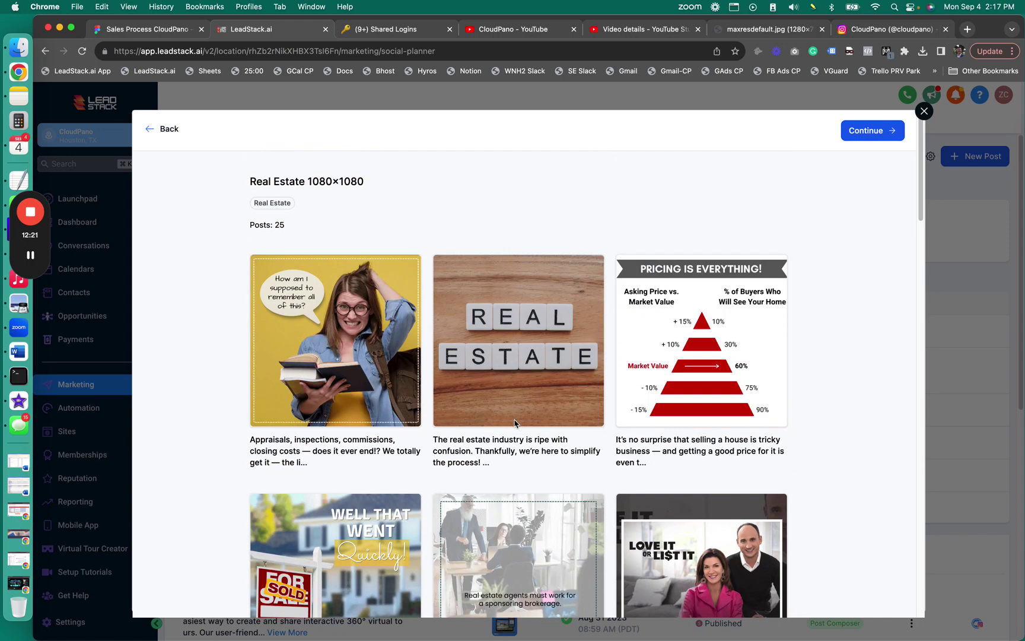
{"action": "scroll", "coordinate": [552, 423], "scroll_direction": "down", "scroll_amount": 5}
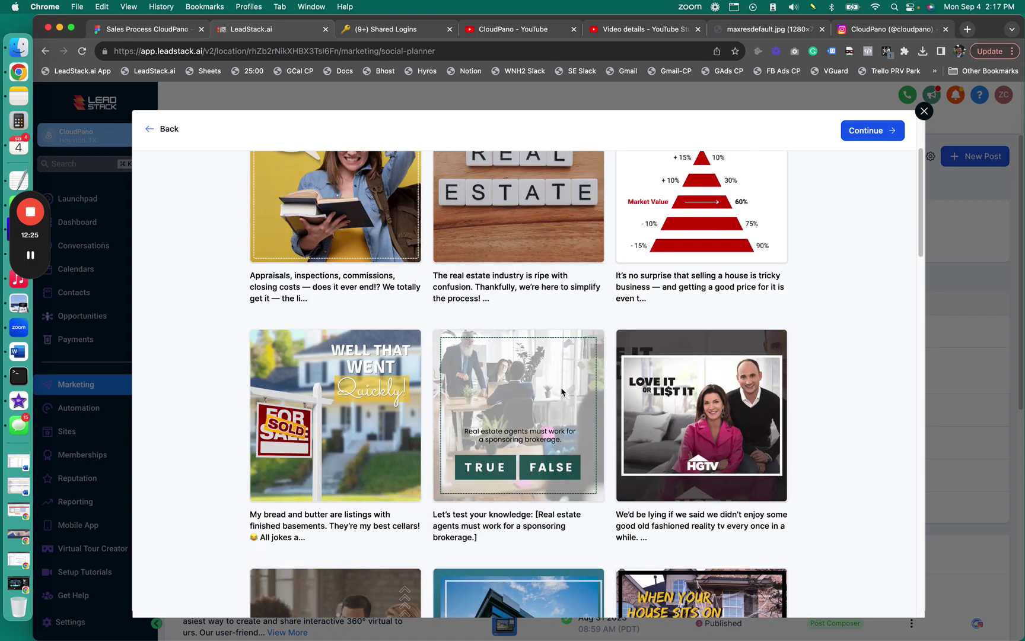
{"action": "scroll", "coordinate": [569, 388], "scroll_direction": "up", "scroll_amount": 5}
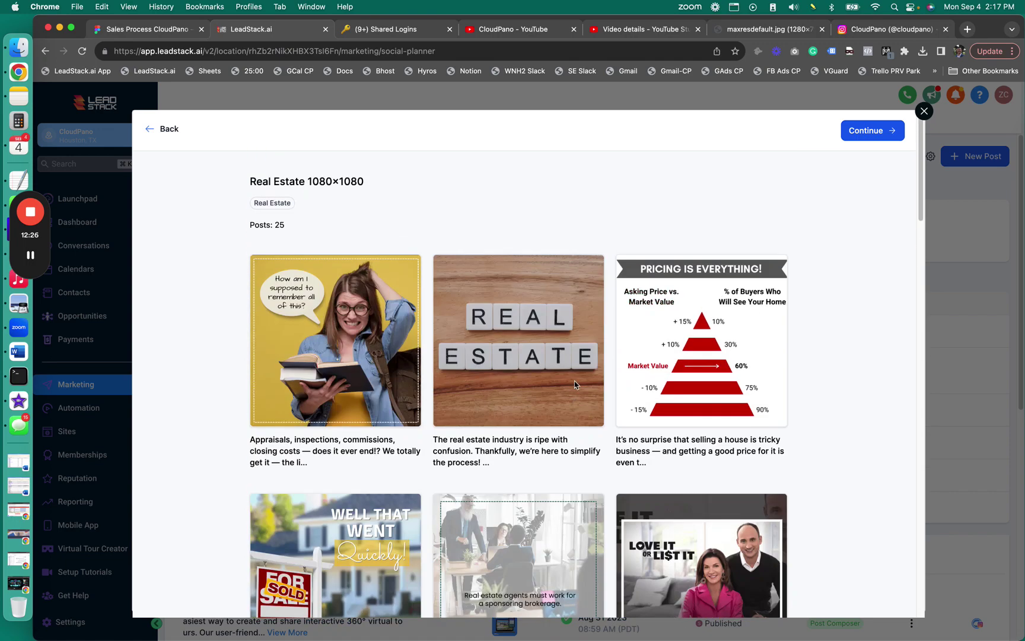
{"action": "left_click", "coordinate": [147, 131]}
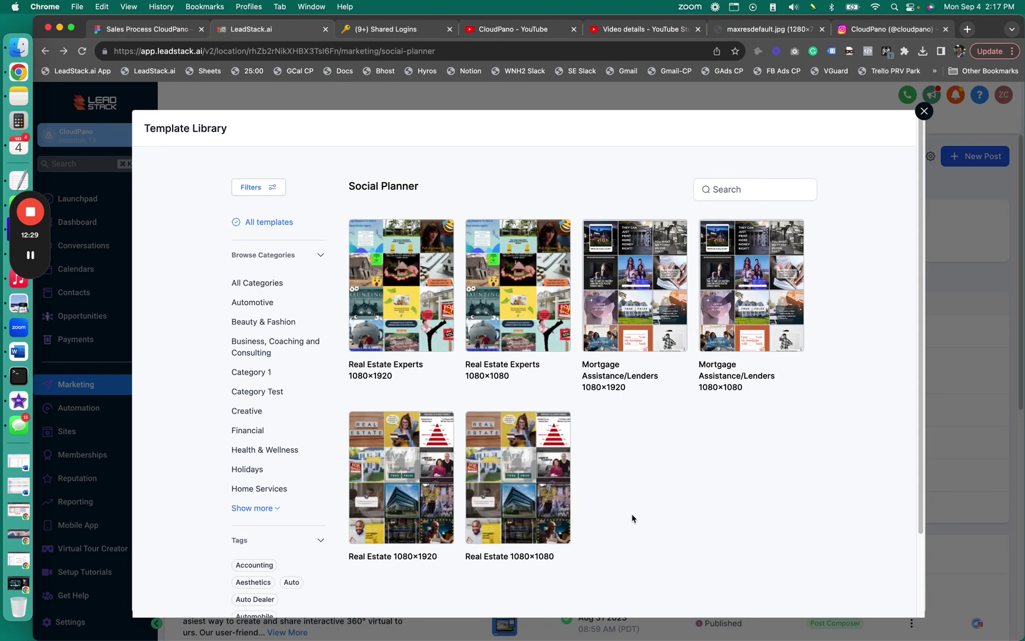
Preview the posts in the Real Estate Experts 1080×1920 template, then close the template library without selecting a template.
{"action": "mouse_move", "coordinate": [415, 285]}
{"action": "left_click", "coordinate": [441, 239]}
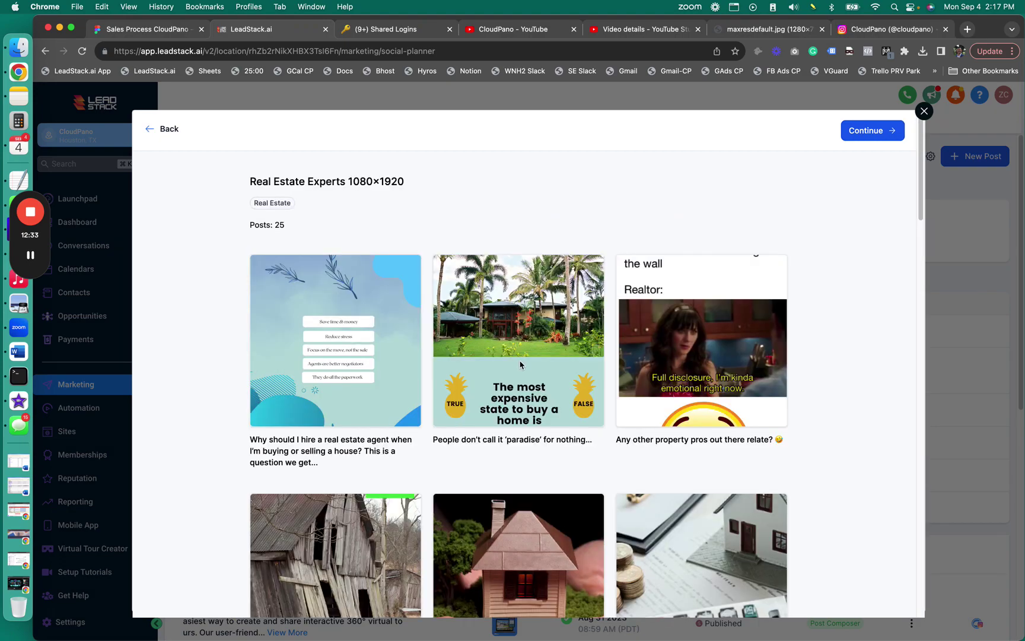
{"action": "scroll", "coordinate": [520, 364], "scroll_direction": "down", "scroll_amount": 7}
{"action": "scroll", "coordinate": [511, 359], "scroll_direction": "down", "scroll_amount": 6}
{"action": "scroll", "coordinate": [505, 355], "scroll_direction": "down", "scroll_amount": 2}
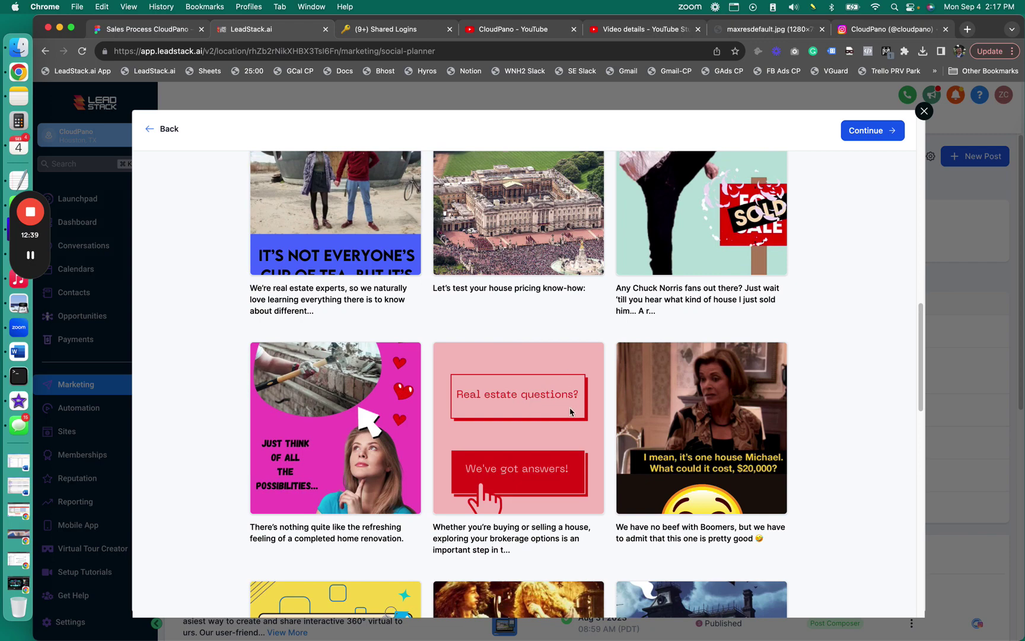
{"action": "scroll", "coordinate": [570, 411], "scroll_direction": "down", "scroll_amount": 3}
{"action": "scroll", "coordinate": [568, 430], "scroll_direction": "down", "scroll_amount": 3}
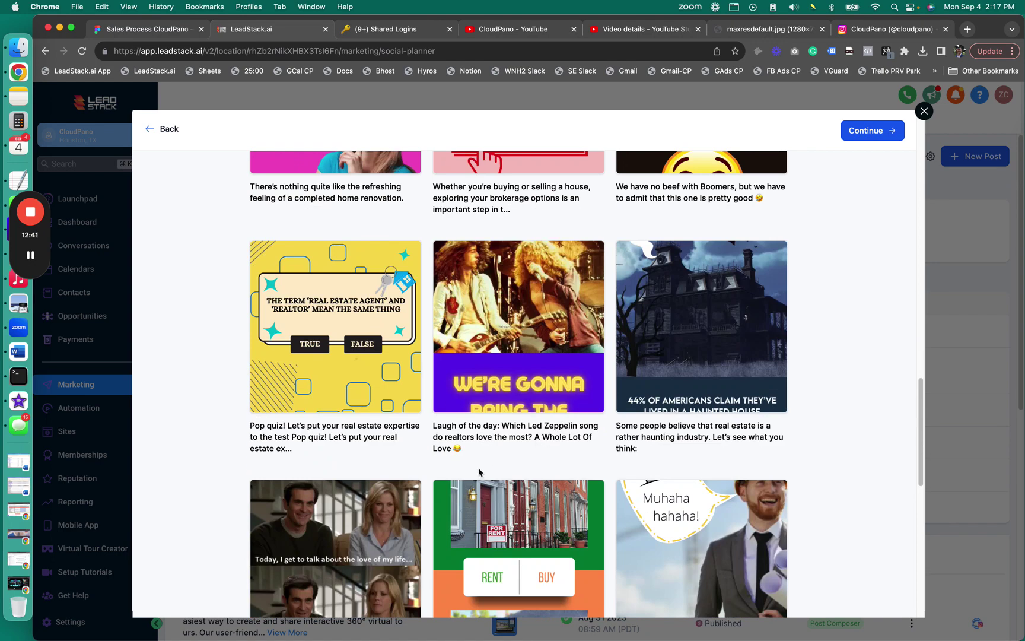
{"action": "scroll", "coordinate": [487, 465], "scroll_direction": "down", "scroll_amount": 3}
{"action": "scroll", "coordinate": [488, 467], "scroll_direction": "down", "scroll_amount": 6}
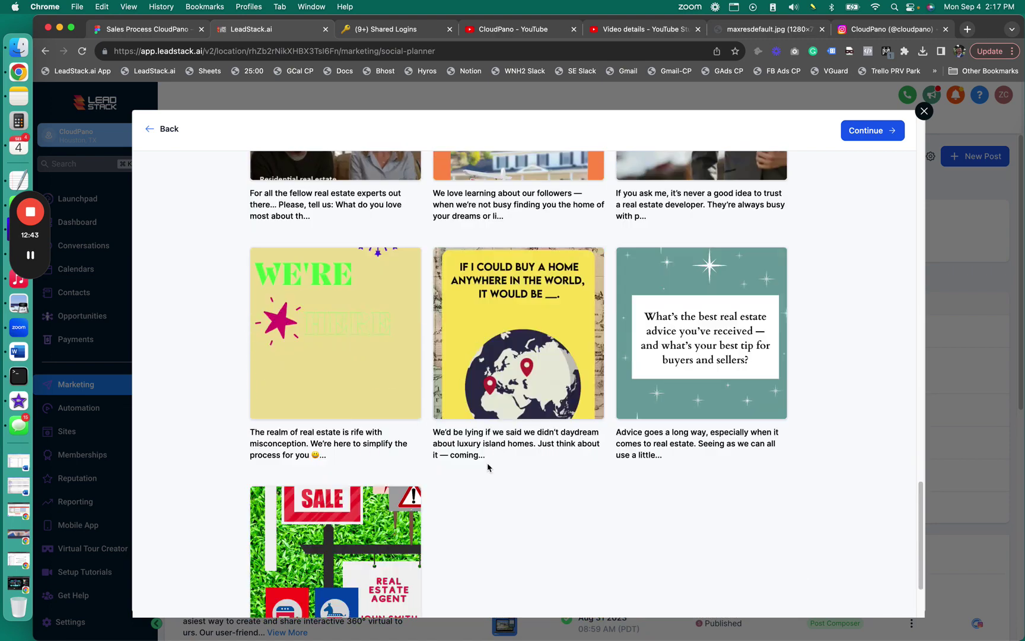
{"action": "left_click", "coordinate": [169, 130]}
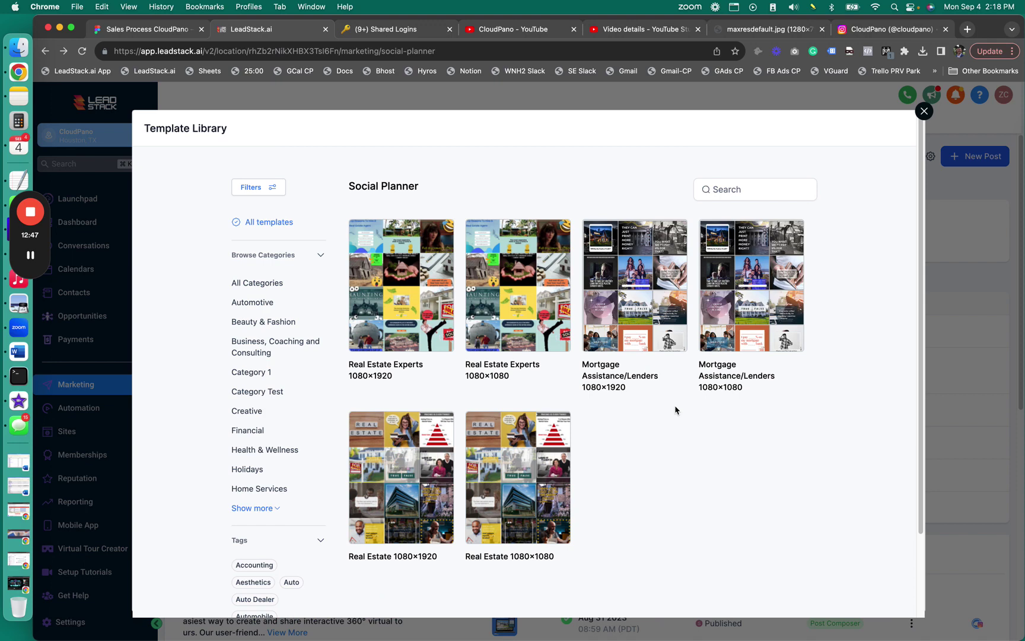
{"action": "left_click", "coordinate": [924, 112]}
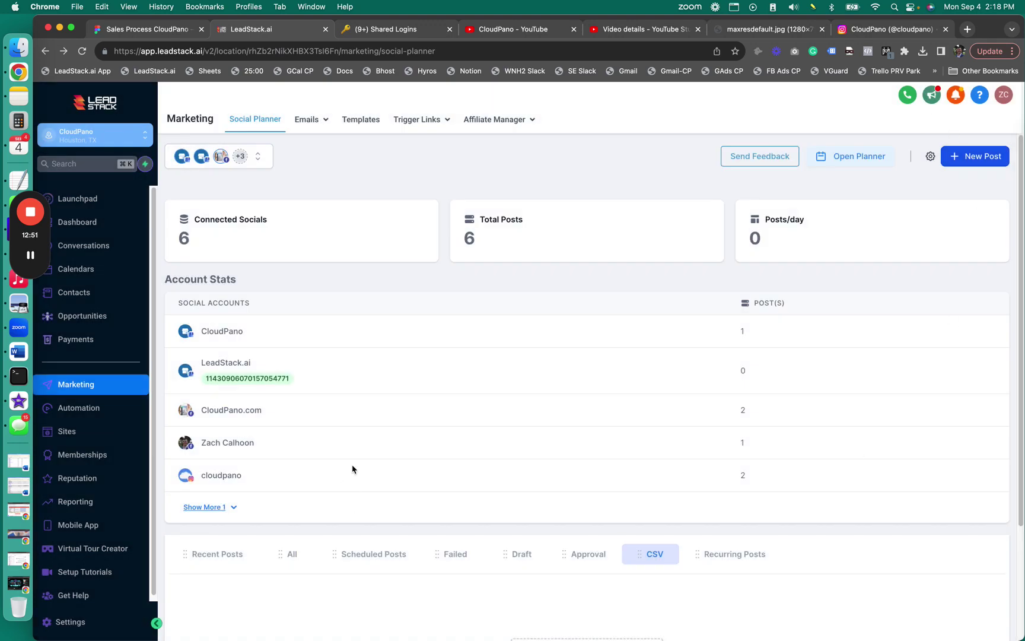